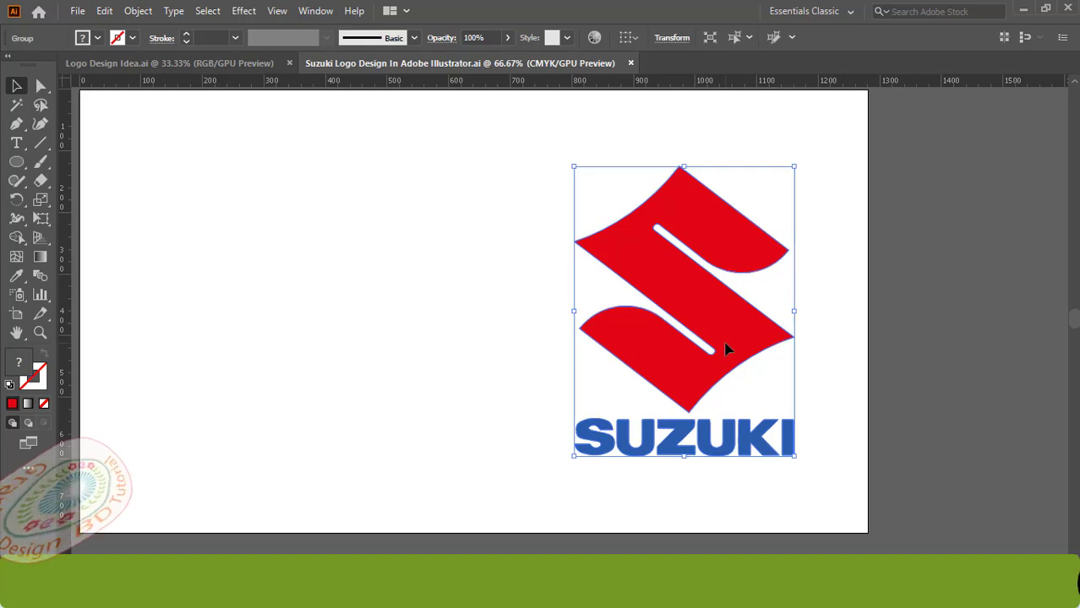
Step: Ungroup the logo and drag the red S emblem left, away from the SUZUKI text
right_click(727, 350)
click(783, 210)
drag(648, 285, 448, 299)
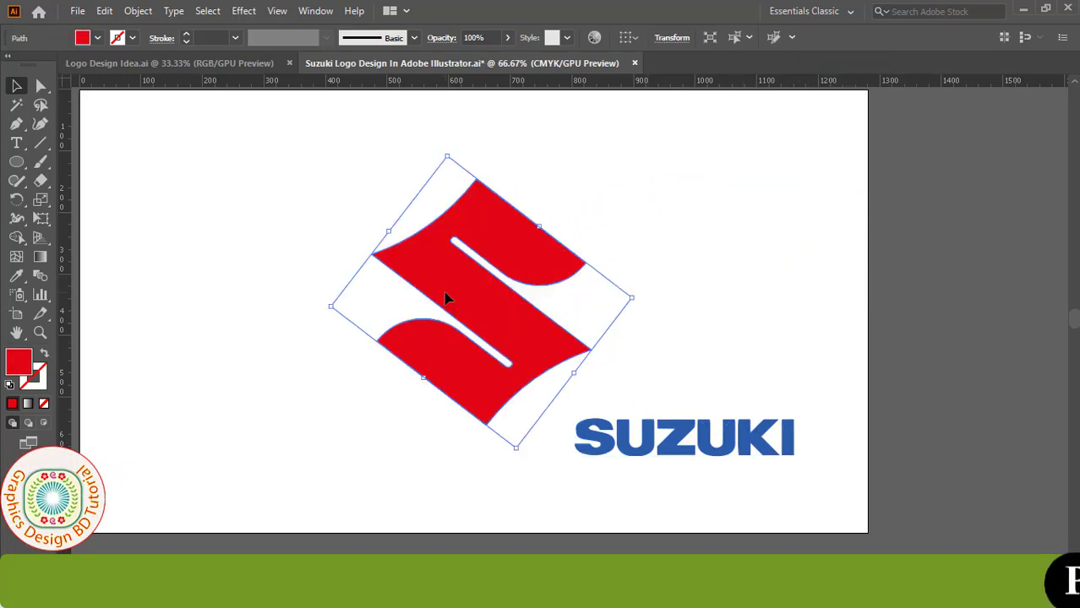
click(676, 320)
Step: Select the SUZUKI text and then the S emblem, browse the shape tools without changes, and deselect
click(676, 437)
right_click(657, 155)
click(728, 342)
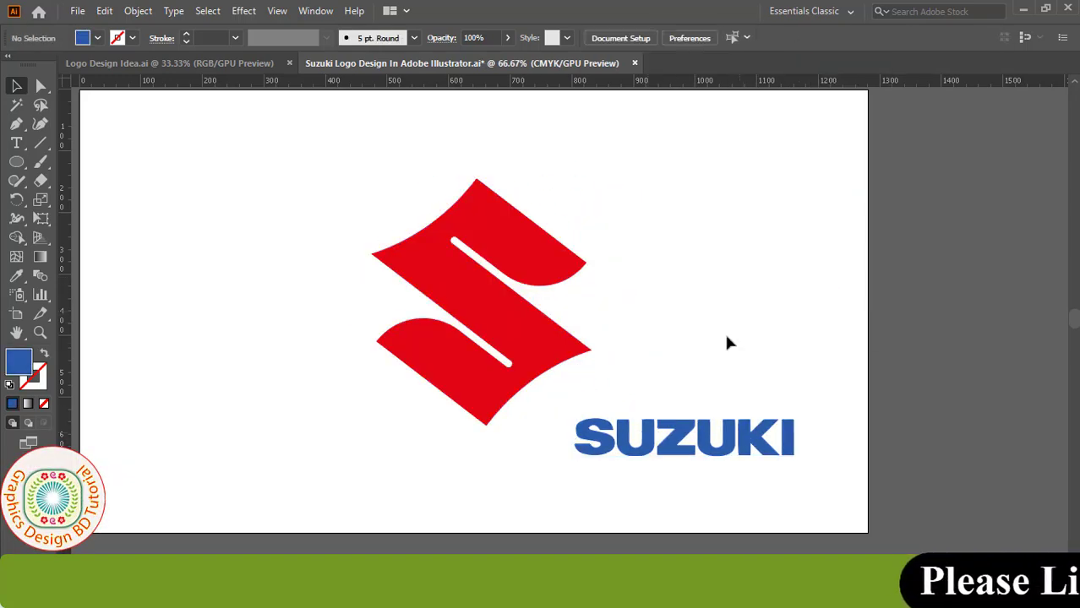
click(510, 355)
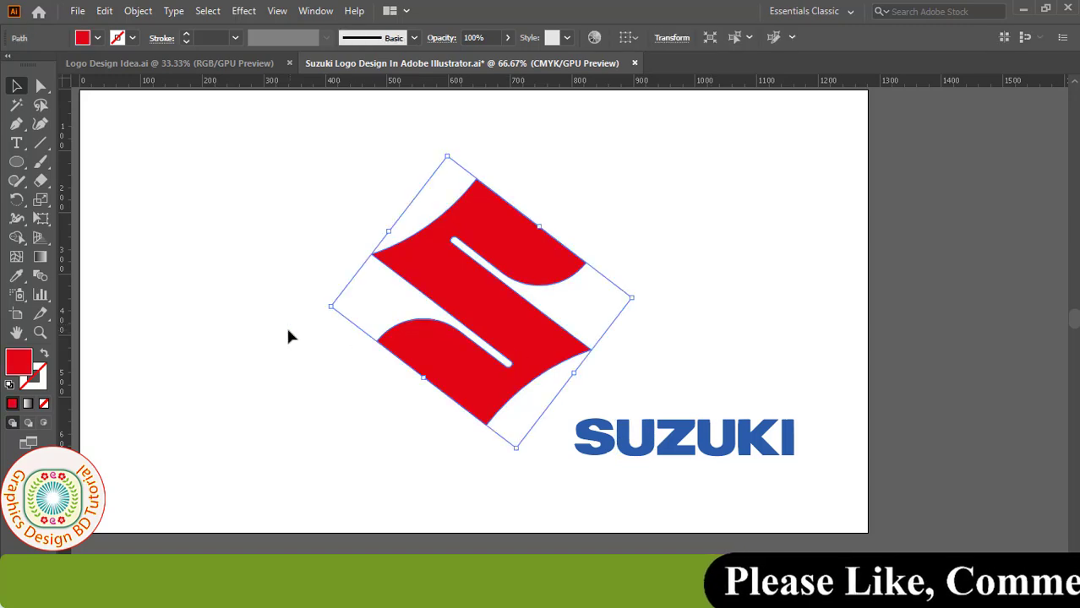
click(21, 163)
click(20, 90)
click(172, 167)
Step: Add 150 pt text 'Suzuki logo Design' at the lower left of the artboard
key(t)
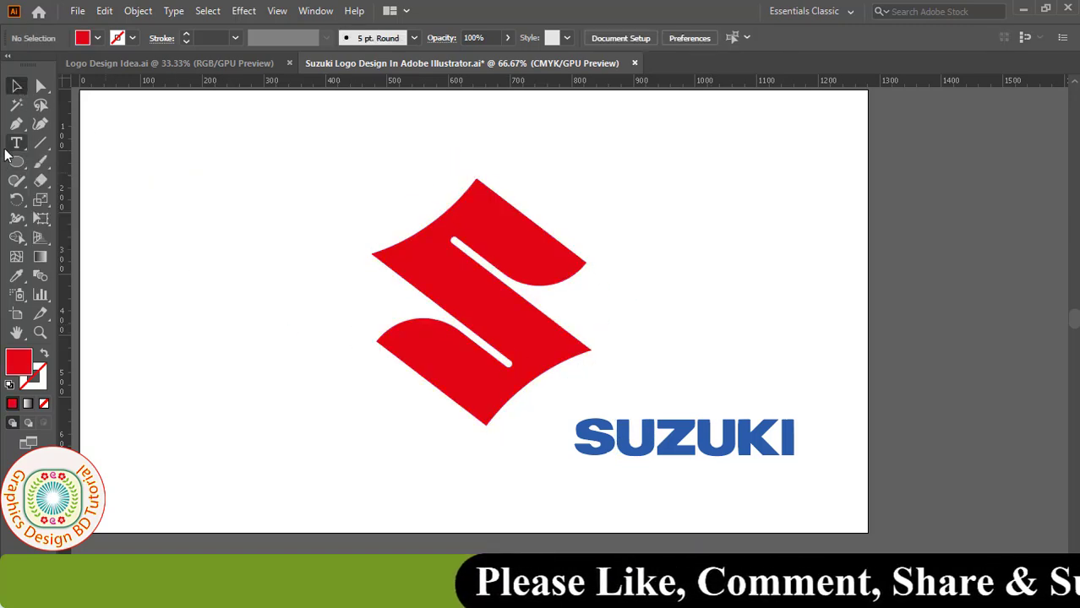
click(165, 488)
text(1)
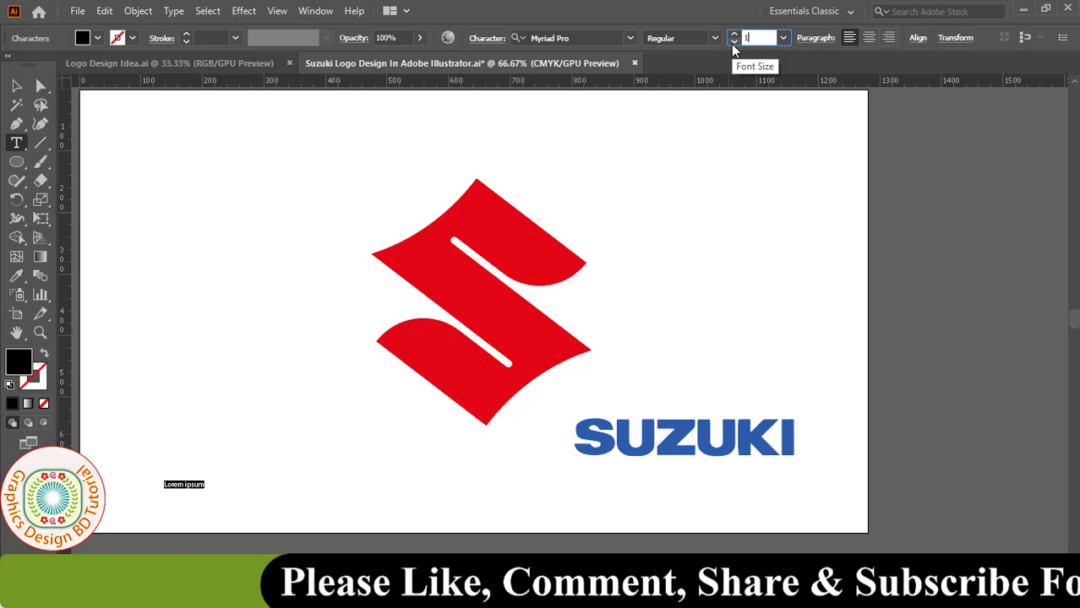
text(50)
key(Return)
text(Suzuki)
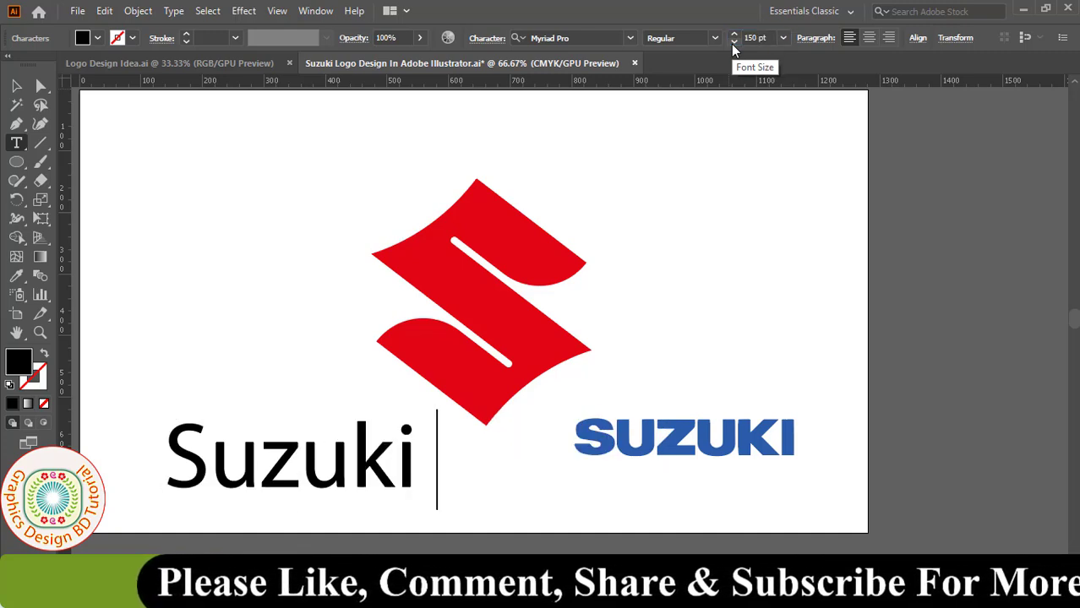
text( logo Des)
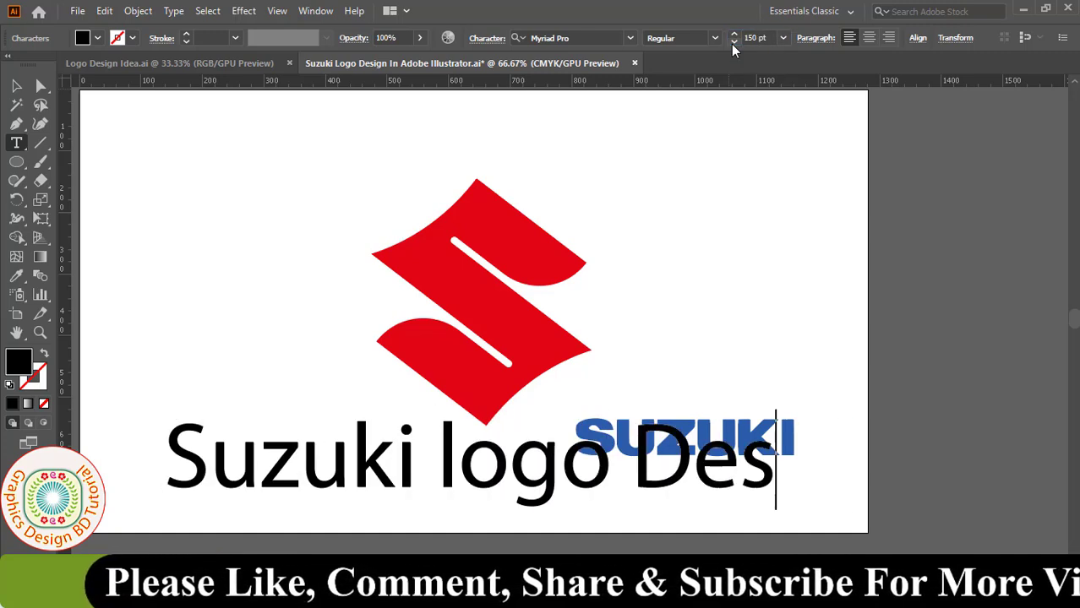
text(ign)
key(Escape)
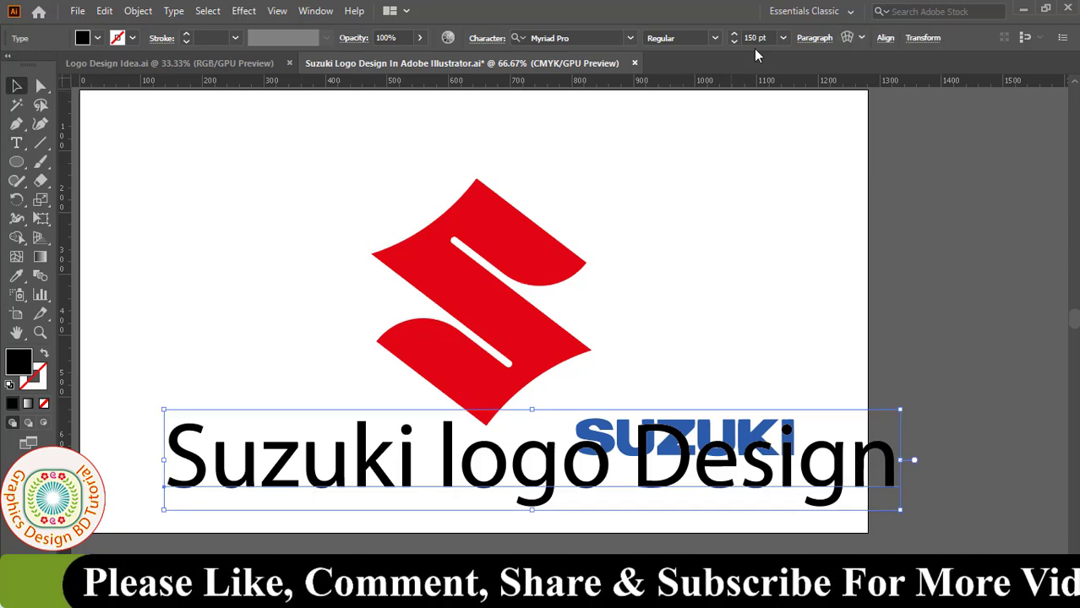
Step: Resize the title to 100 pt, try green and the emblem's red, then undo the text
click(755, 38)
text(100)
key(Return)
click(97, 37)
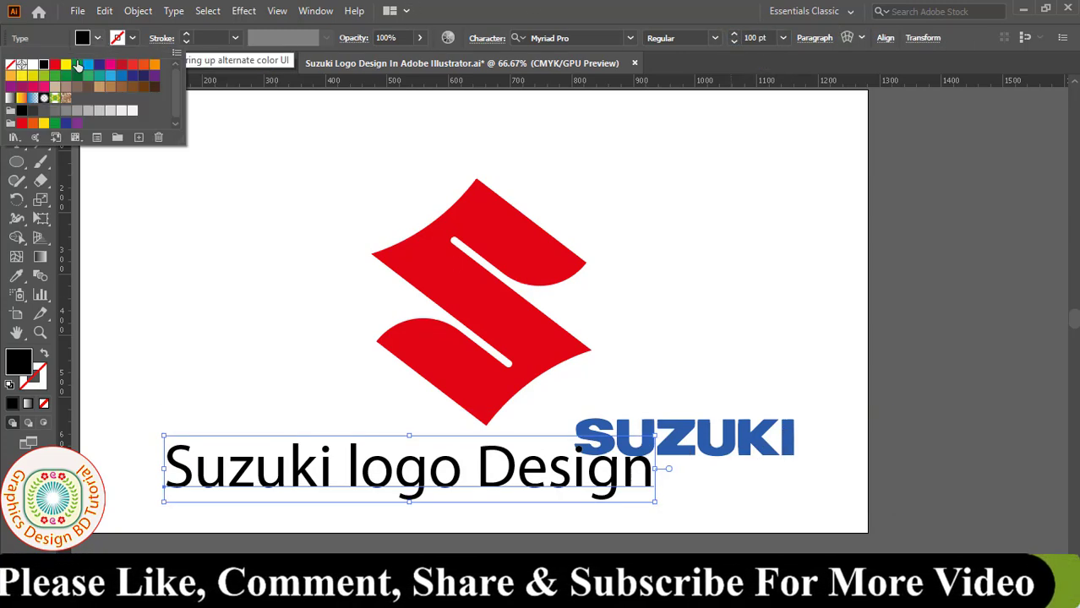
click(87, 100)
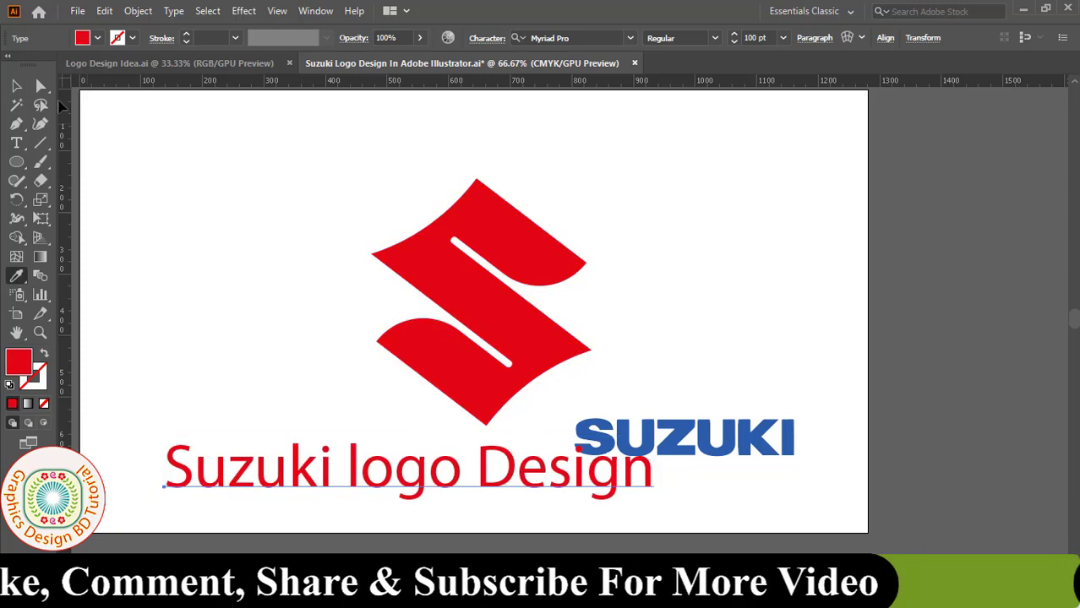
click(226, 231)
click(324, 473)
key(ctrl+z)
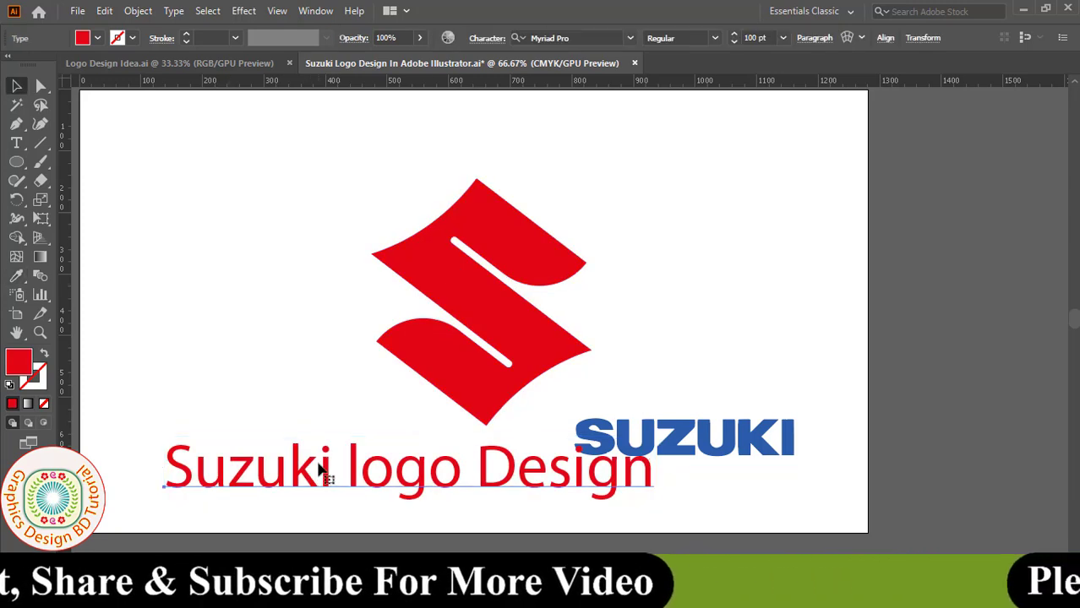
key(ctrl+z)
key(ctrl+z)
key(ctrl+z)
key(ctrl+z)
key(ctrl+z)
key(ctrl+z)
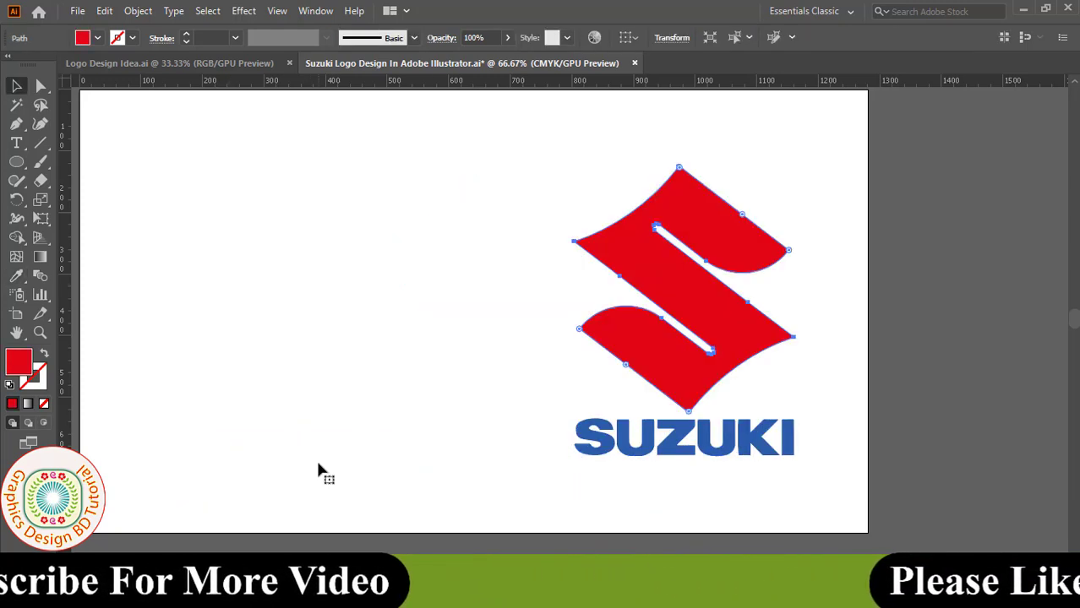
Step: Select and delete the red S emblem, leaving only the blue SUZUKI text
click(364, 408)
click(681, 341)
key(Delete)
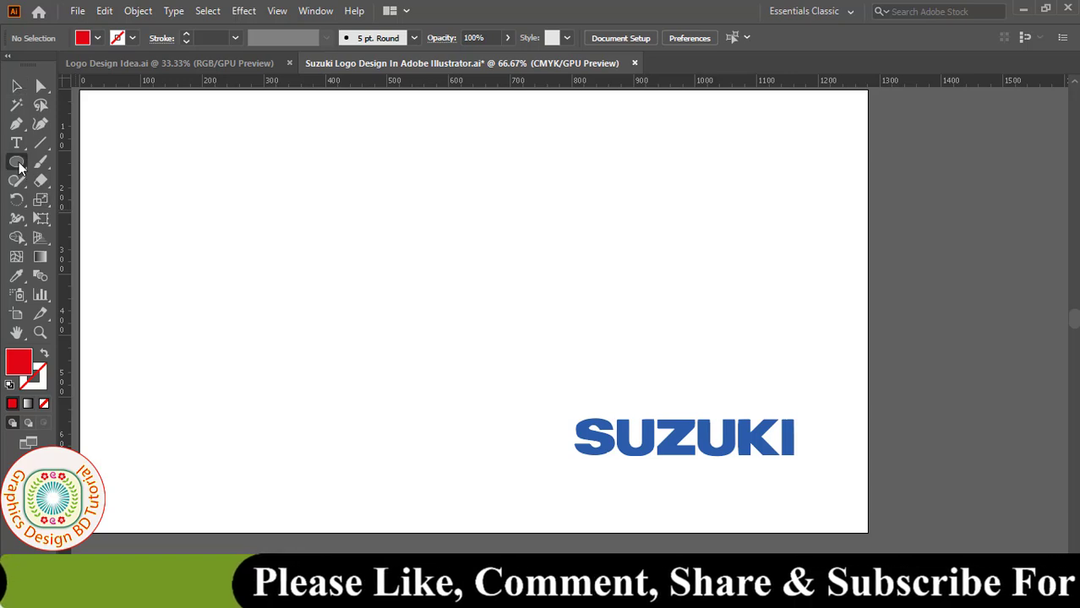
drag(18, 164, 88, 165)
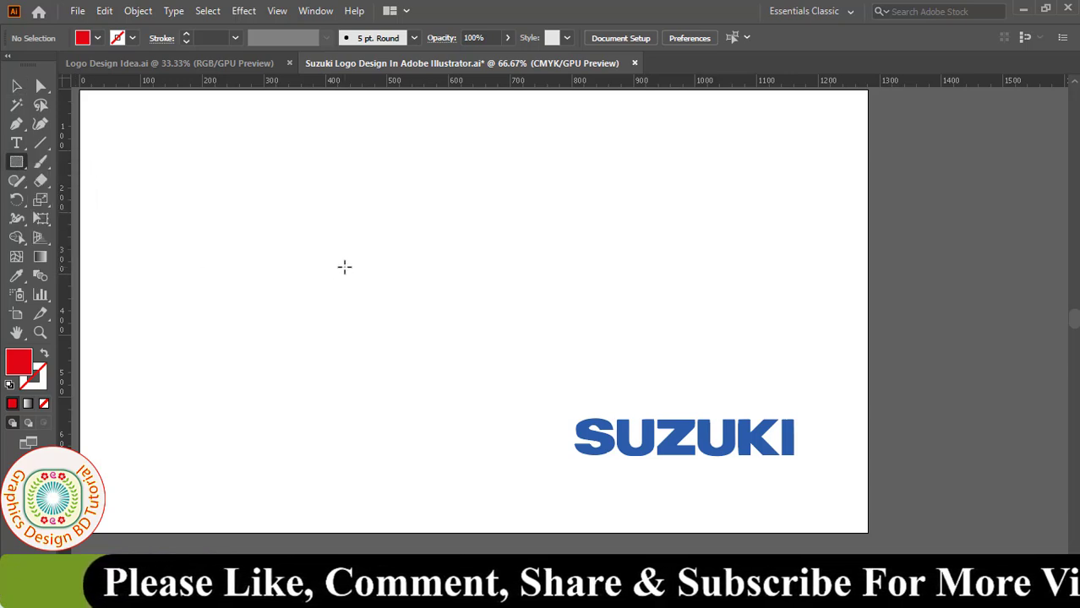
Step: Create a 230 × 160 px rectangle and move it up and left above SUZUKI
click(344, 267)
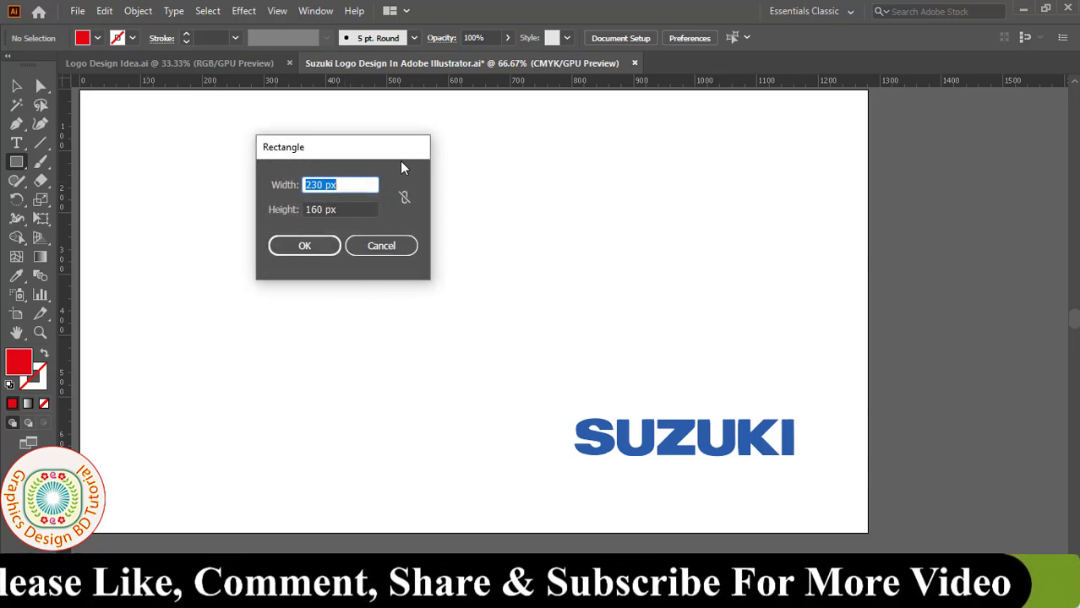
text(230 p)
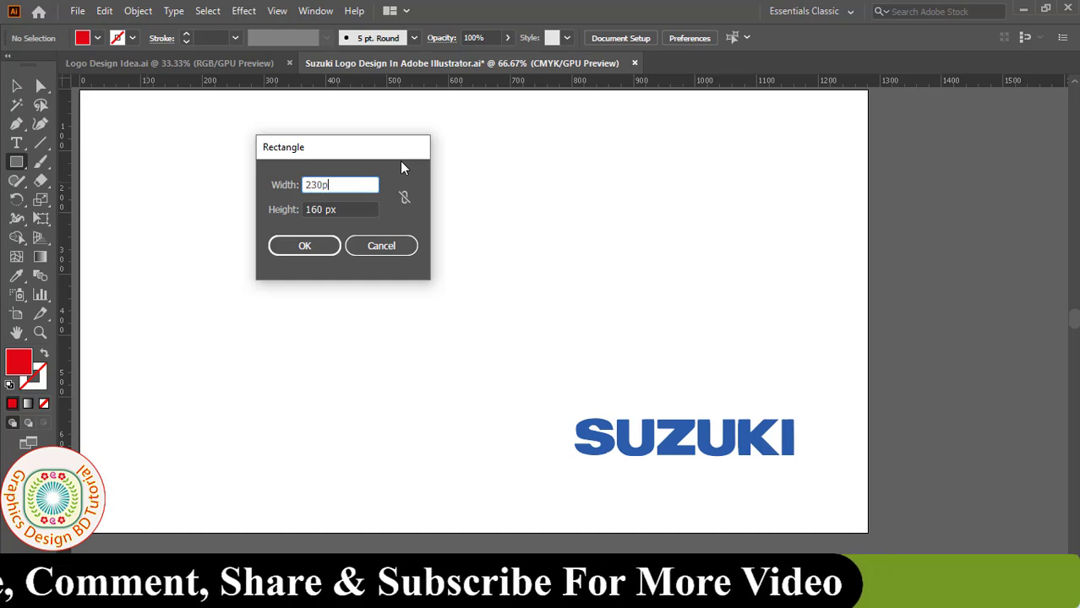
text(x)
click(343, 210)
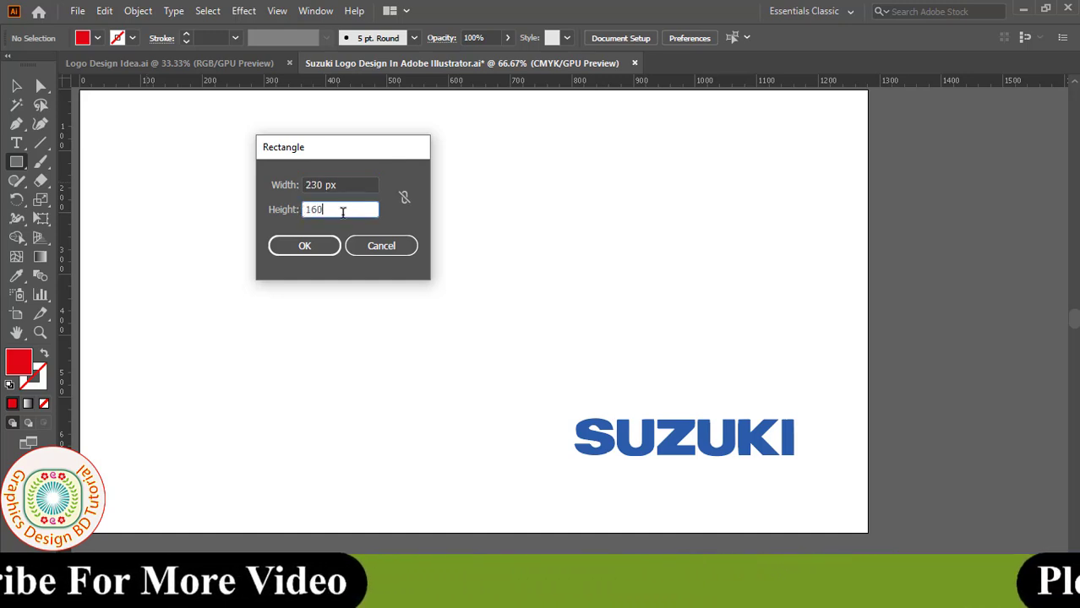
text(px)
click(325, 245)
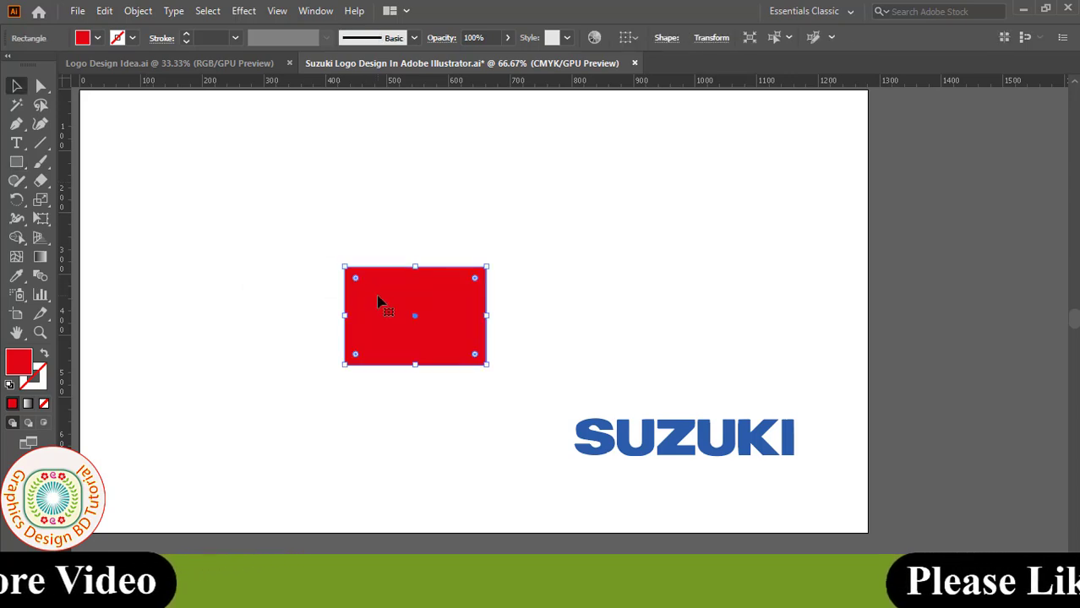
key(v)
drag(378, 301, 357, 282)
key(ctrl+shift+a)
click(377, 303)
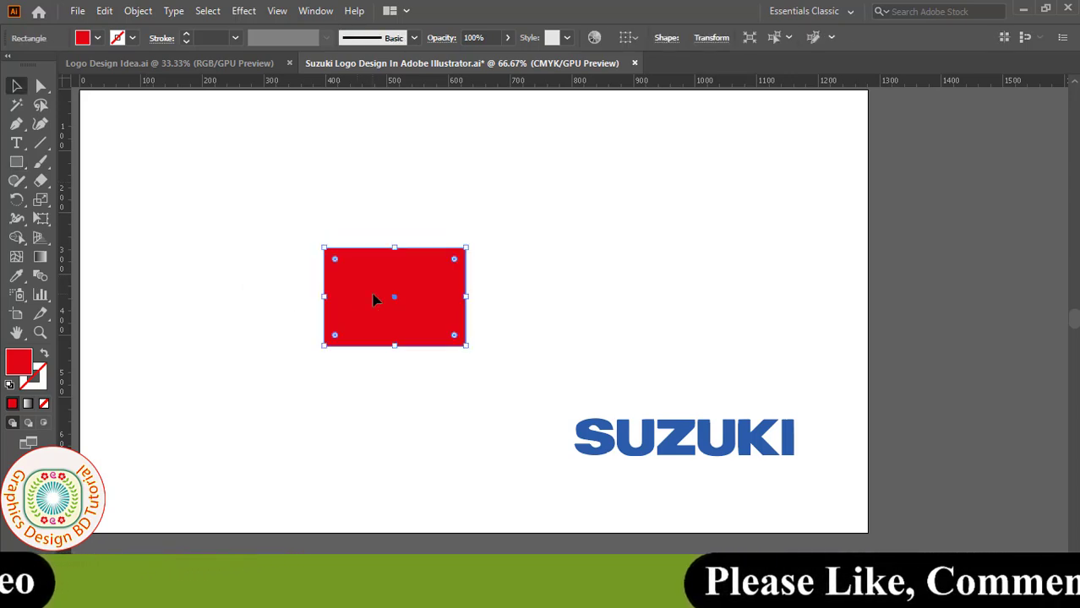
Step: Copy and paste the red rectangle, making the copy a 10 px tall bar
click(104, 11)
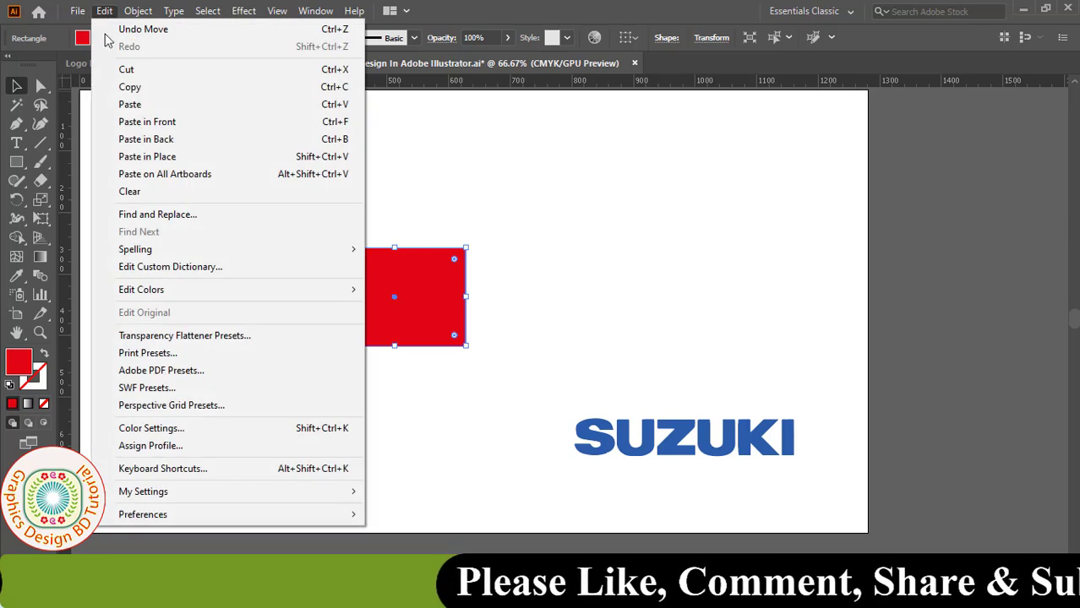
click(133, 87)
click(104, 11)
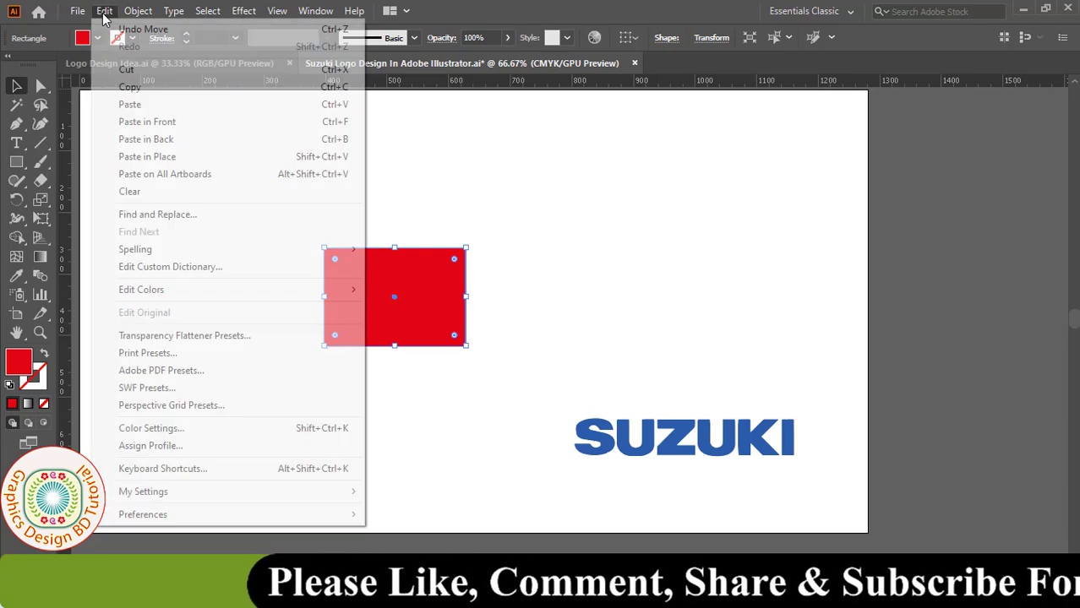
click(148, 122)
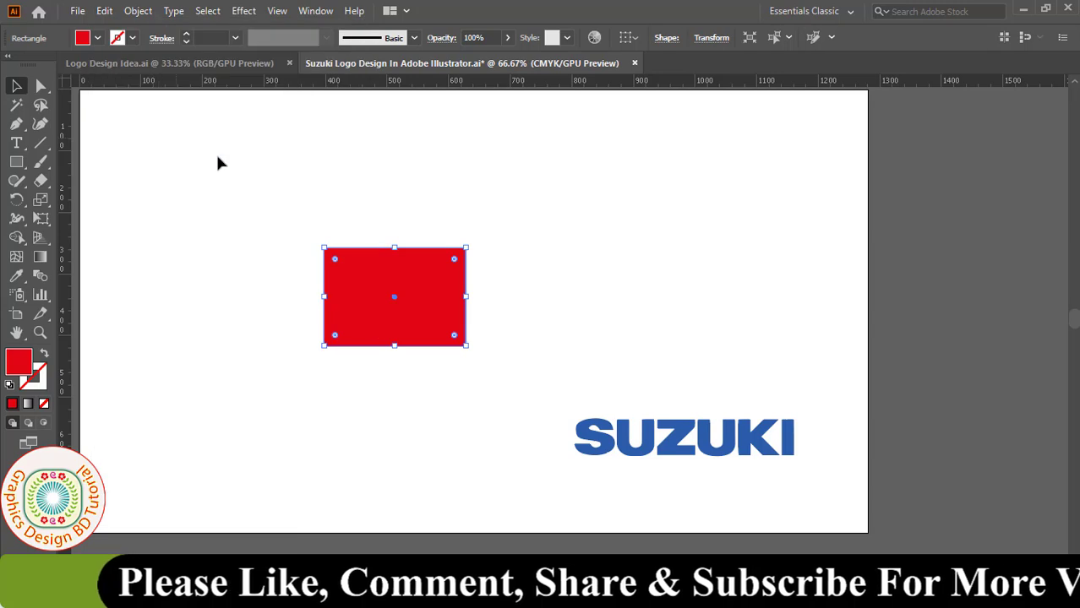
click(704, 38)
text(10)
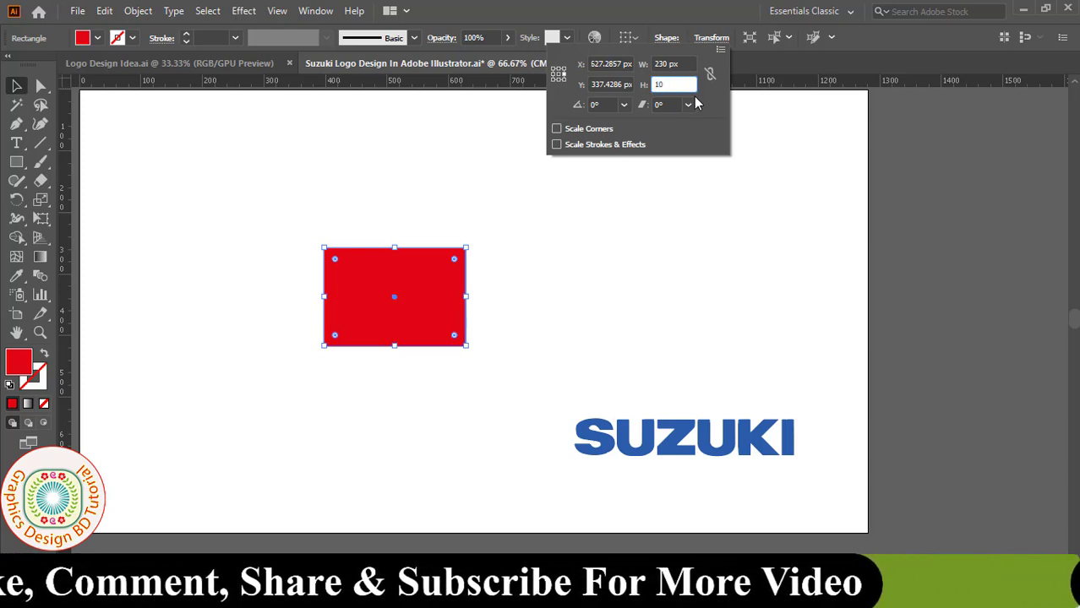
key(Return)
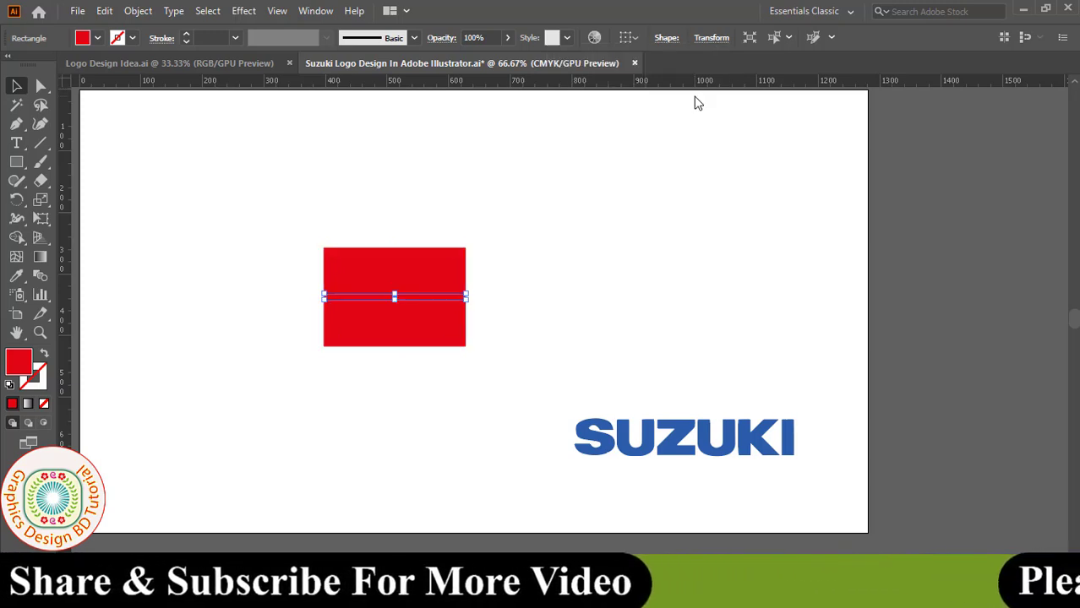
Step: Fill the thin bar yellow and deselect it
click(98, 39)
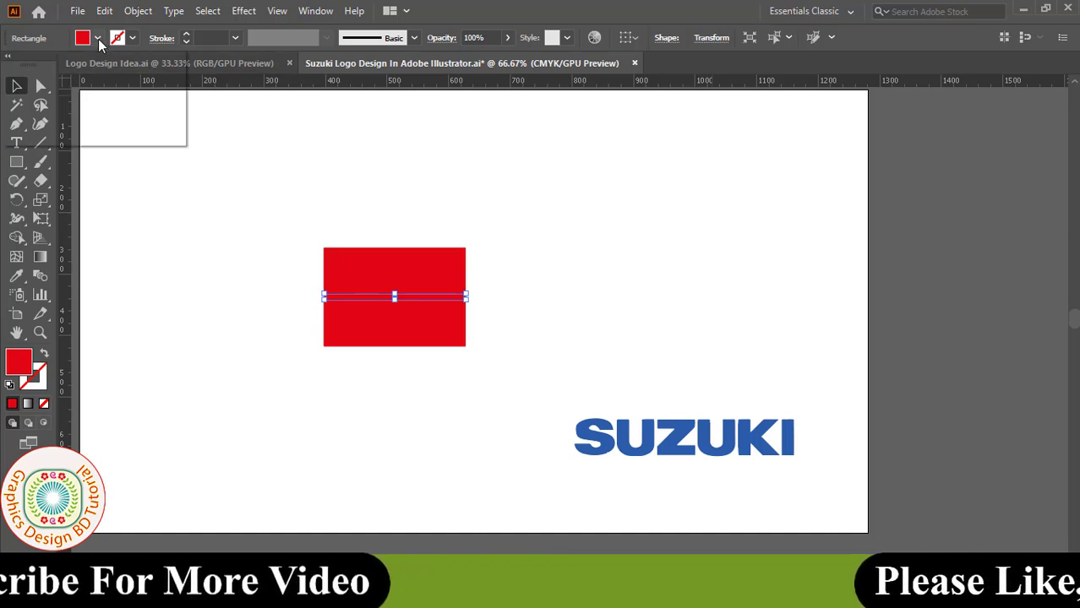
click(65, 67)
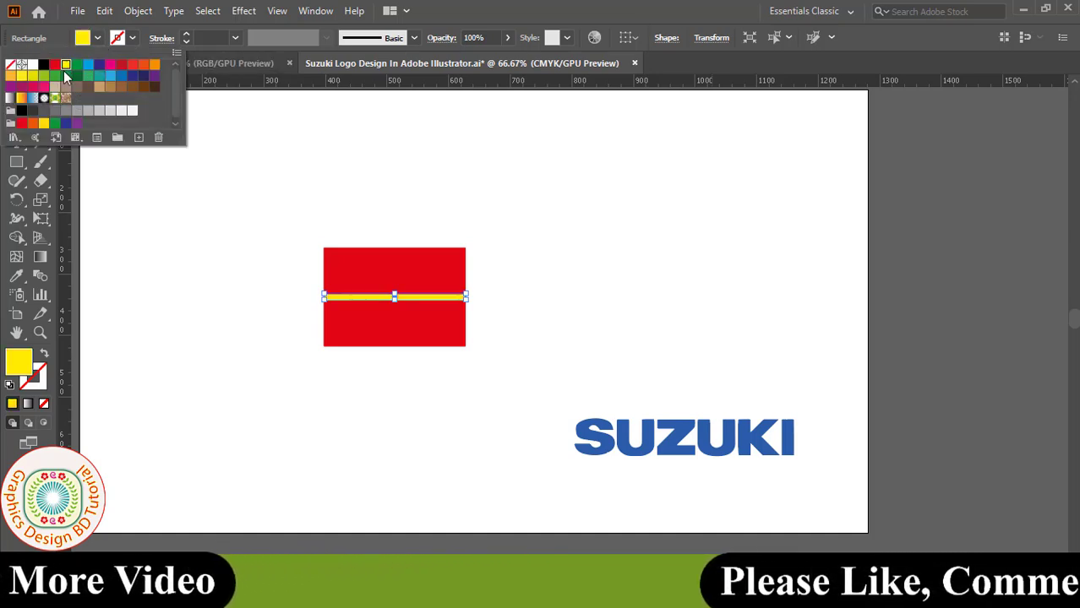
click(272, 235)
click(249, 261)
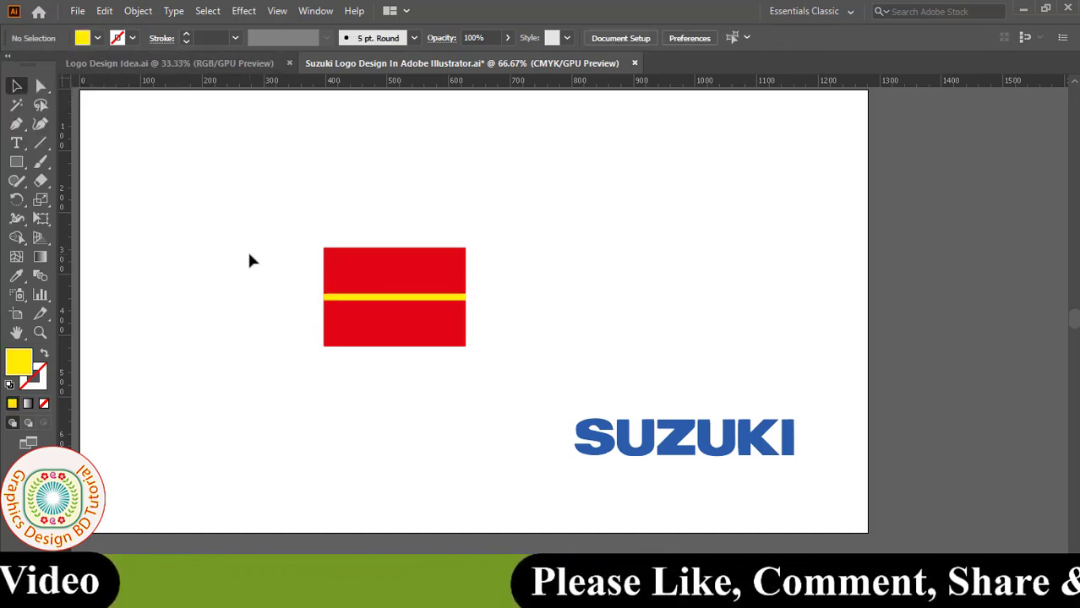
click(22, 167)
Step: Create a 420 px wide, 500 px tall ellipse using the Ellipse size dialog
click(75, 199)
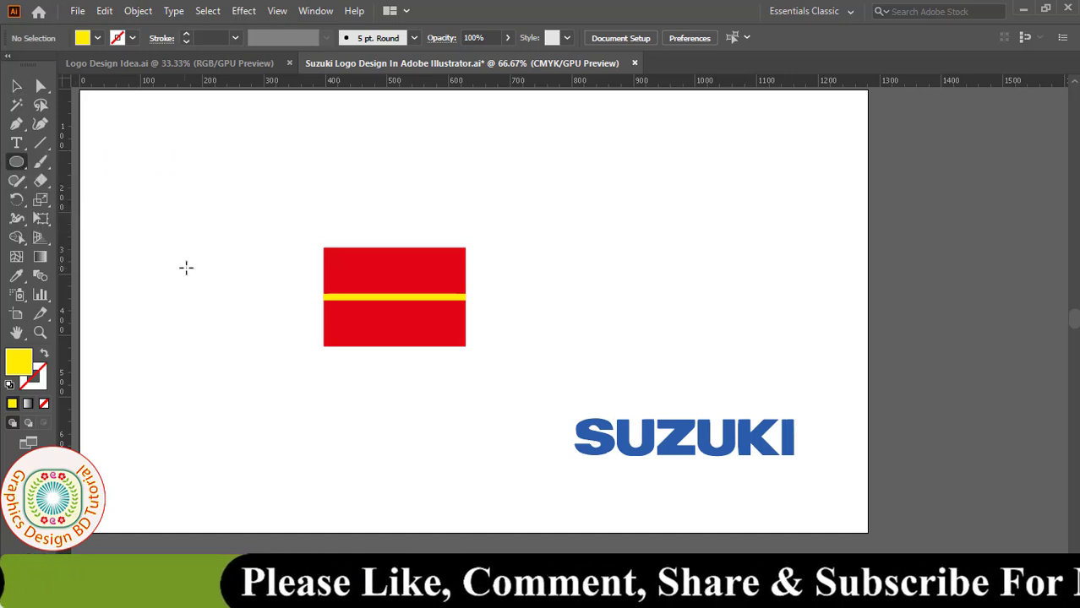
click(241, 282)
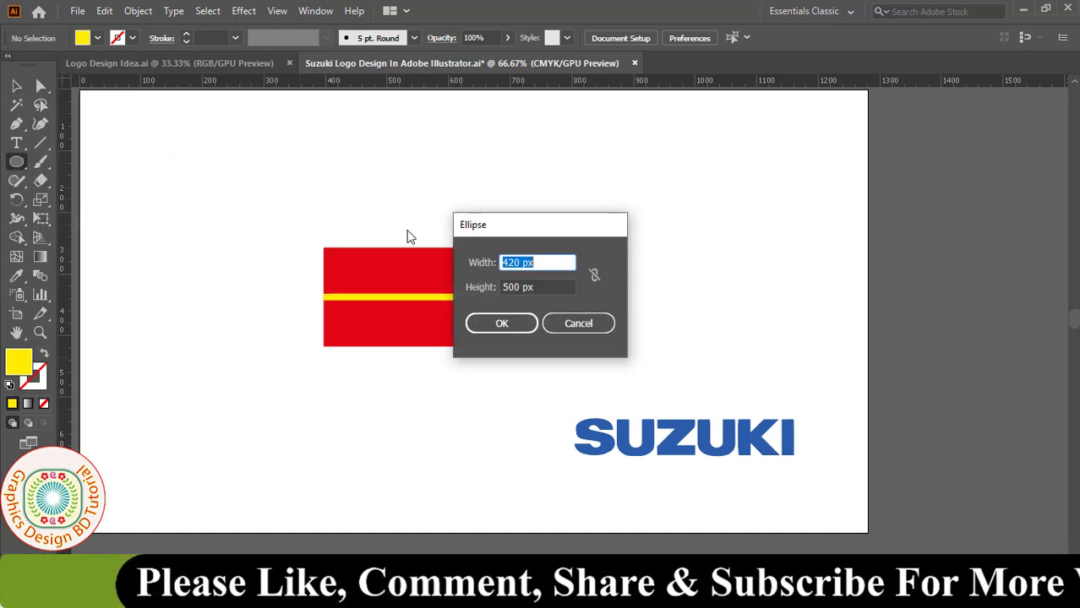
drag(510, 228, 169, 228)
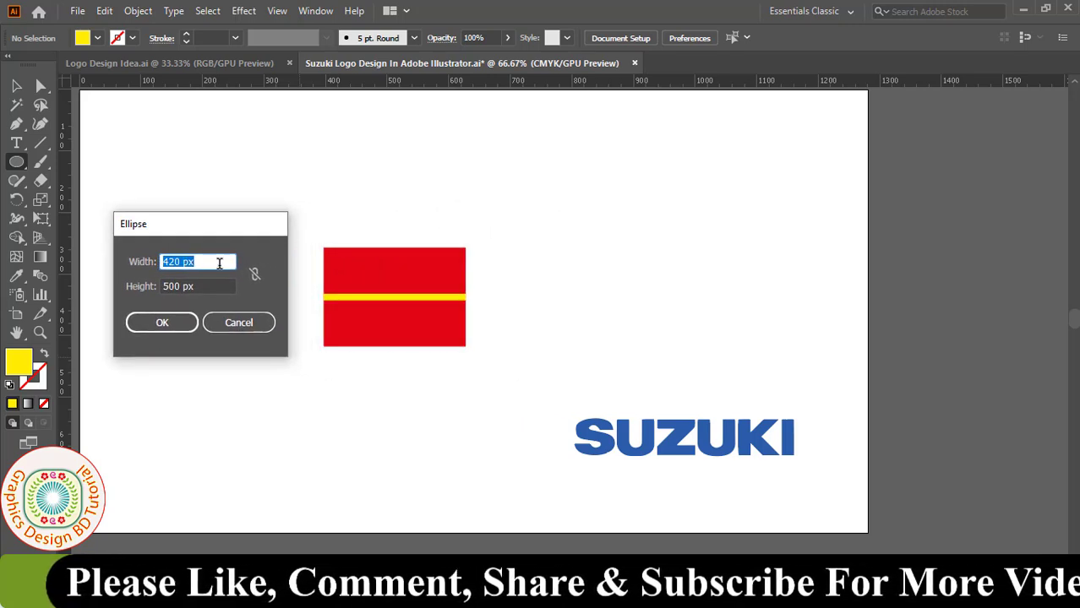
text(x)
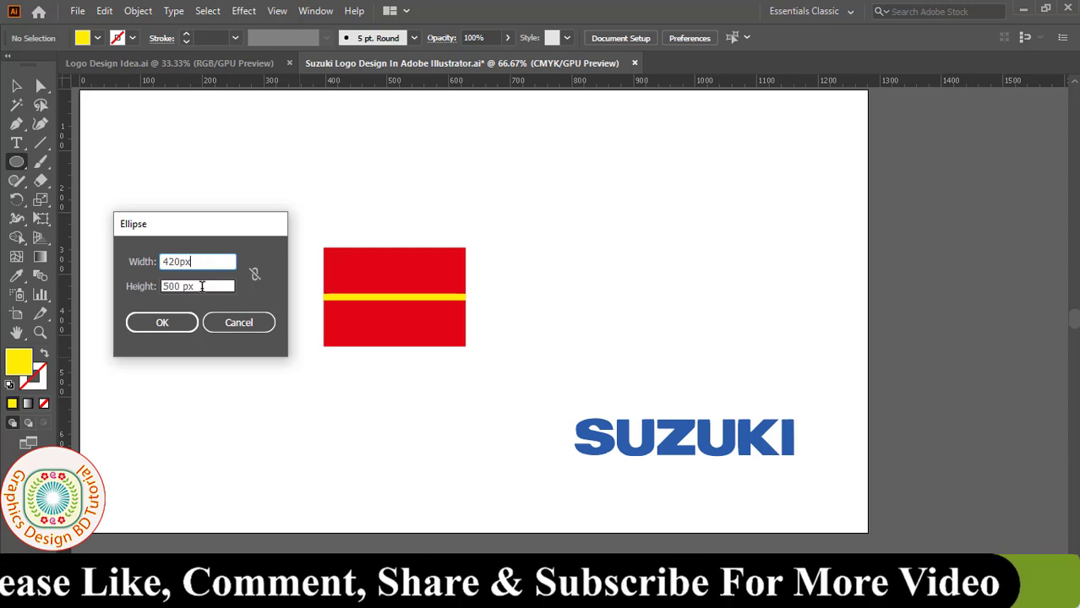
drag(202, 286, 158, 286)
text(500)
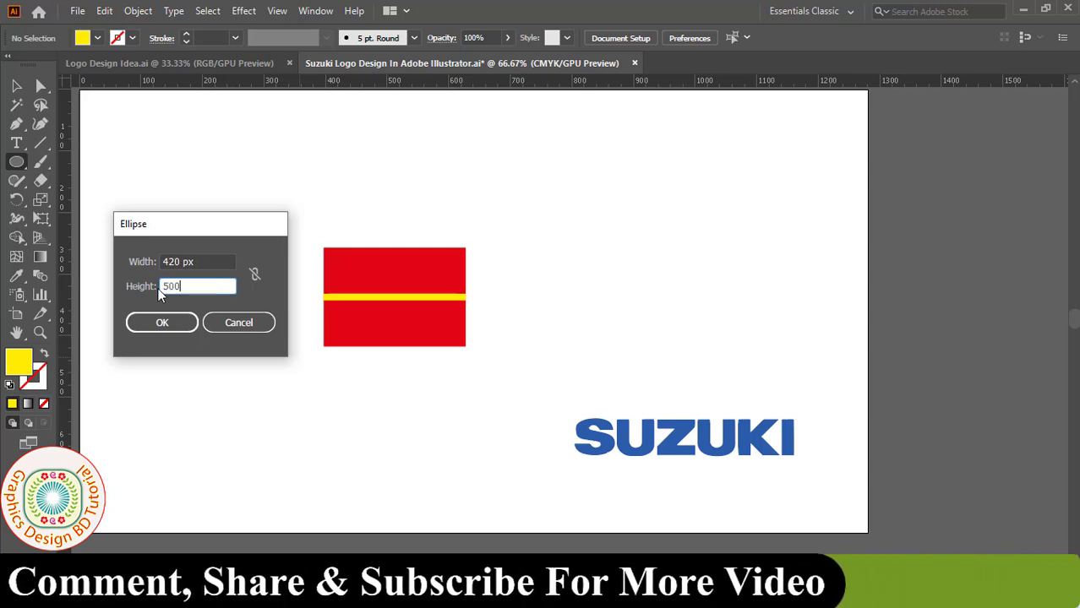
text(px)
click(162, 323)
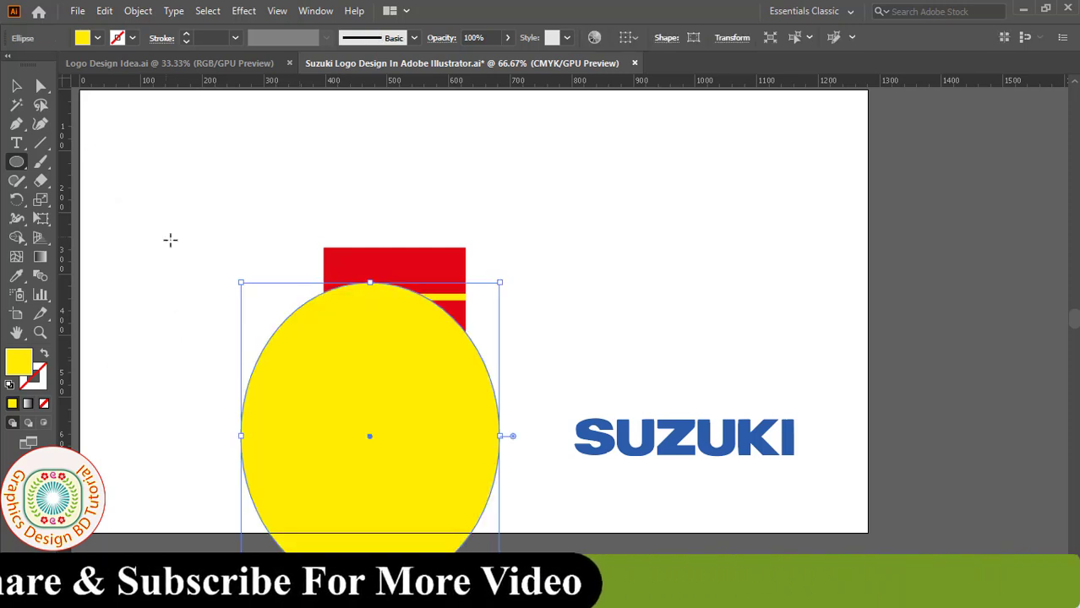
Step: Move the ellipse to the upper left and give it no fill with a black outline
key(v)
mouse_move(311, 345)
mouse_down()
mouse_move(193, 223)
mouse_move(203, 226)
mouse_up()
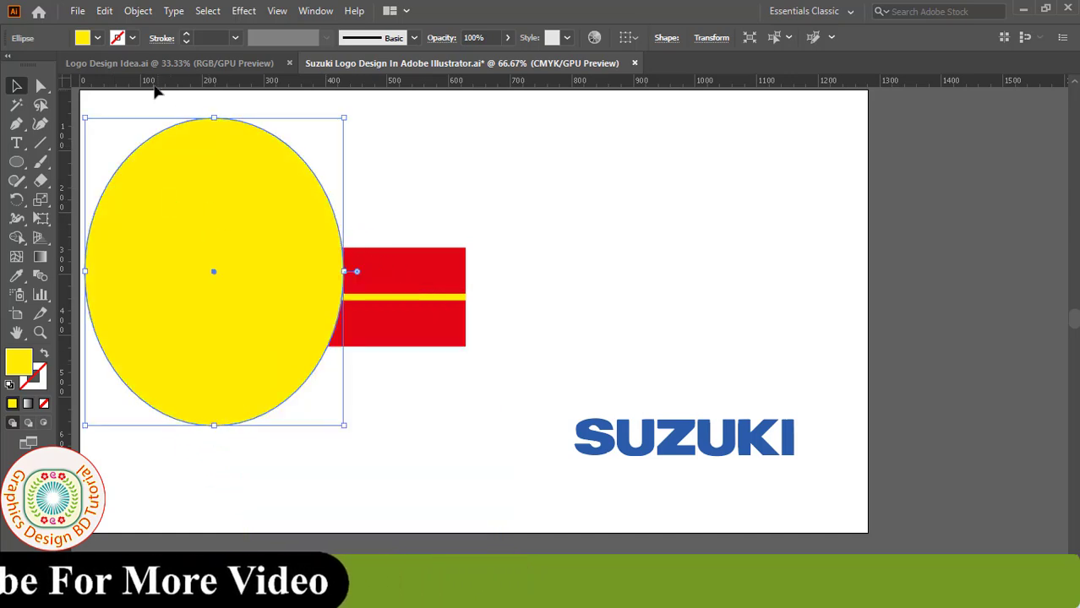
click(97, 38)
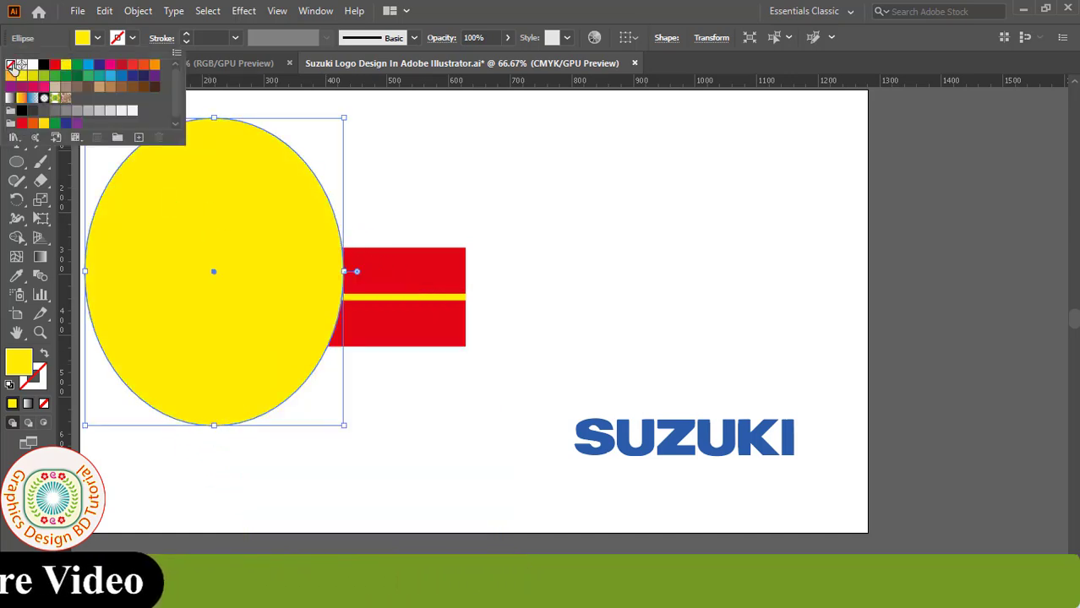
click(10, 65)
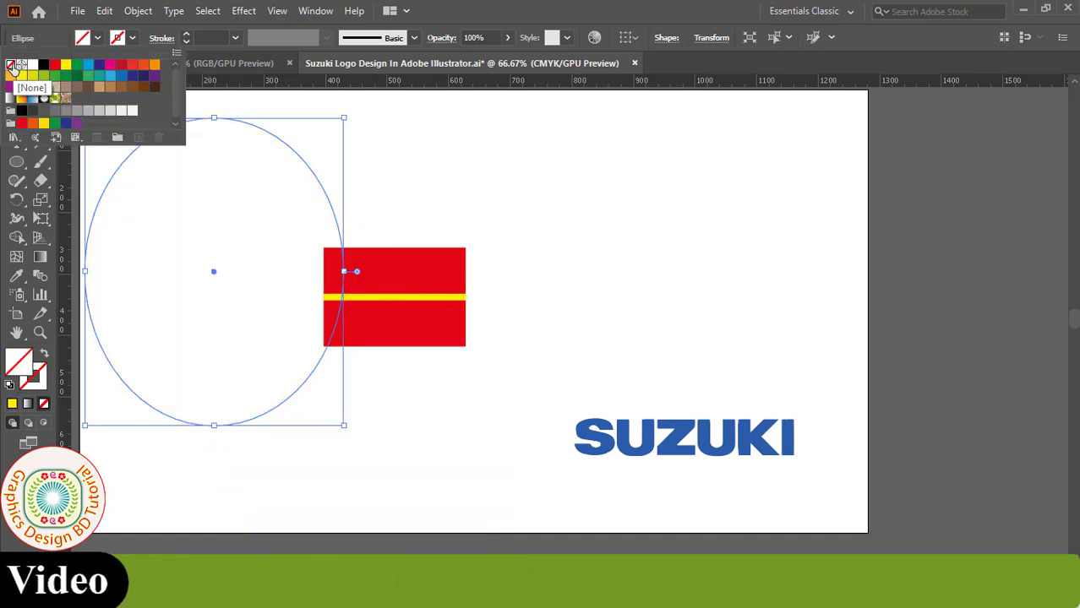
click(132, 38)
click(44, 66)
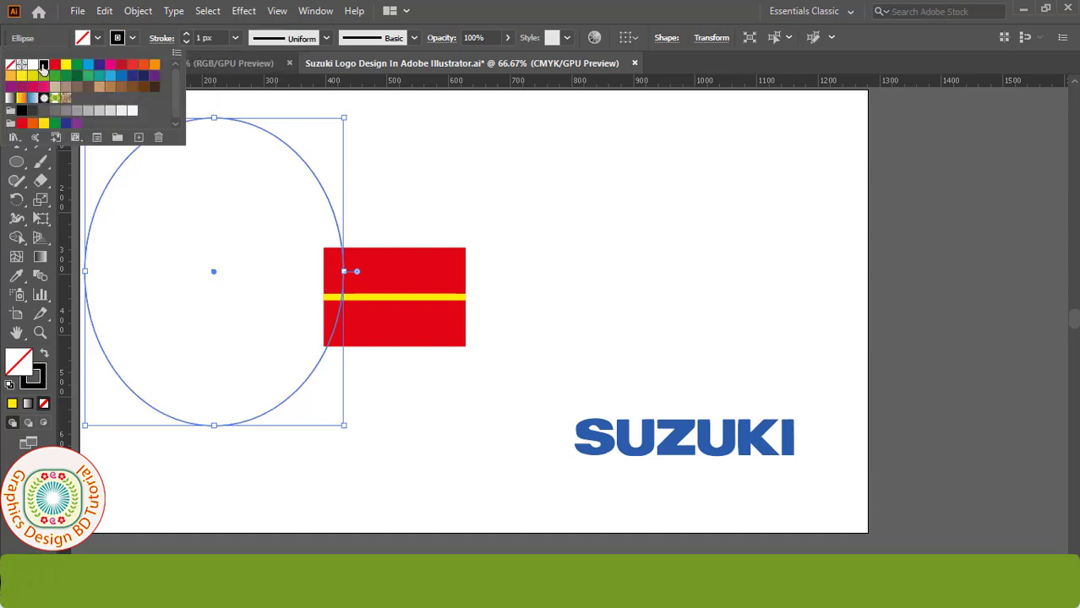
click(326, 181)
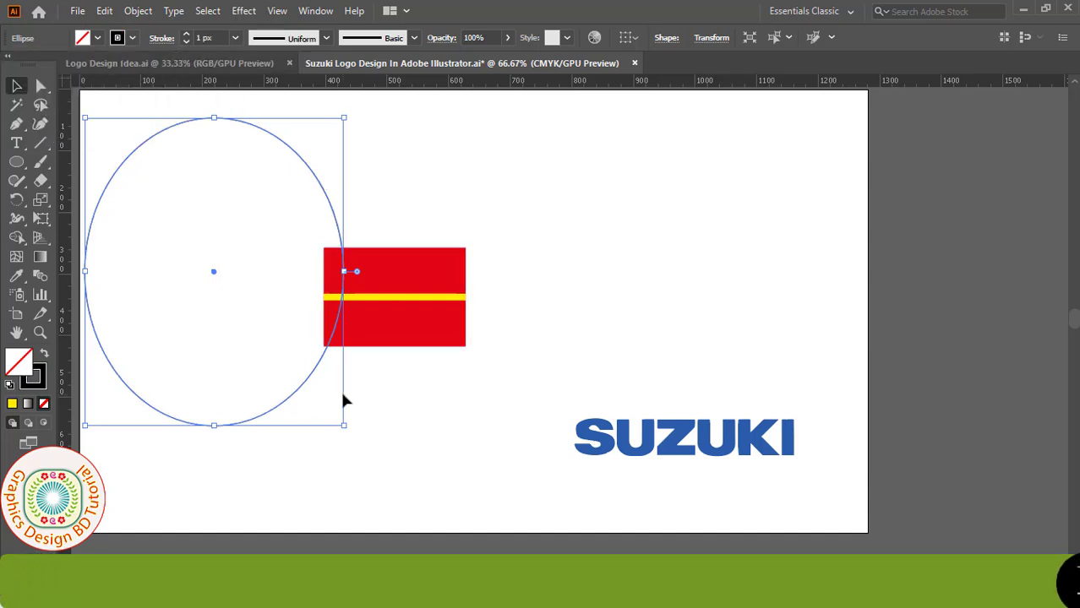
alt+scroll(448, 338, up, 2)
alt+scroll(545, 338, up, 2)
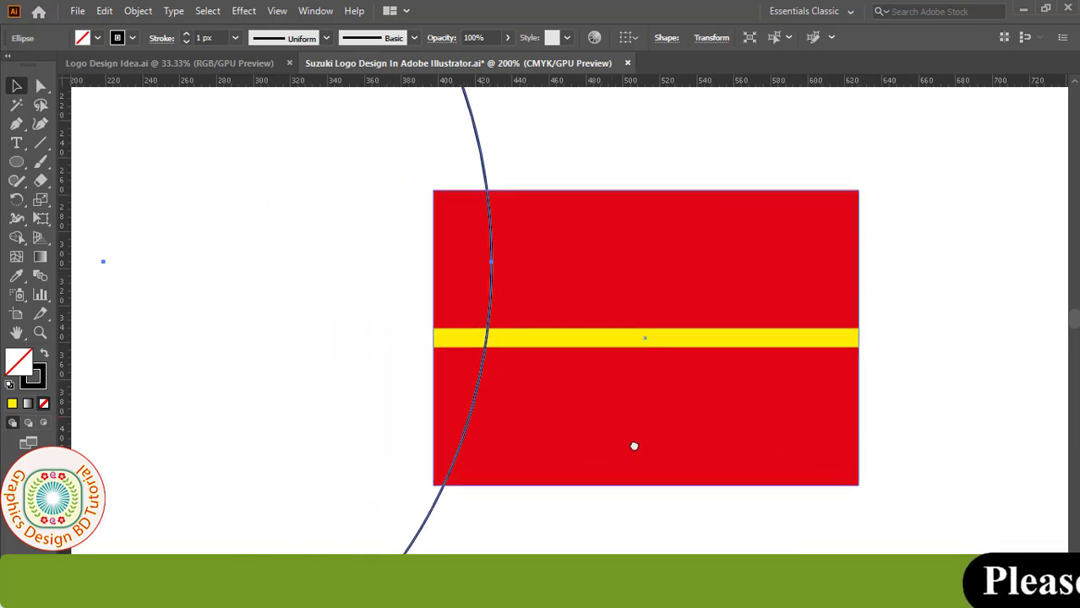
Step: Position the ellipse outline across the red rectangle's left side
drag(633, 446, 674, 424)
mouse_move(469, 511)
mouse_down()
mouse_move(470, 452)
mouse_move(499, 435)
mouse_move(475, 488)
mouse_up()
click(475, 487)
alt+scroll(494, 354, down, 1)
drag(494, 354, 578, 306)
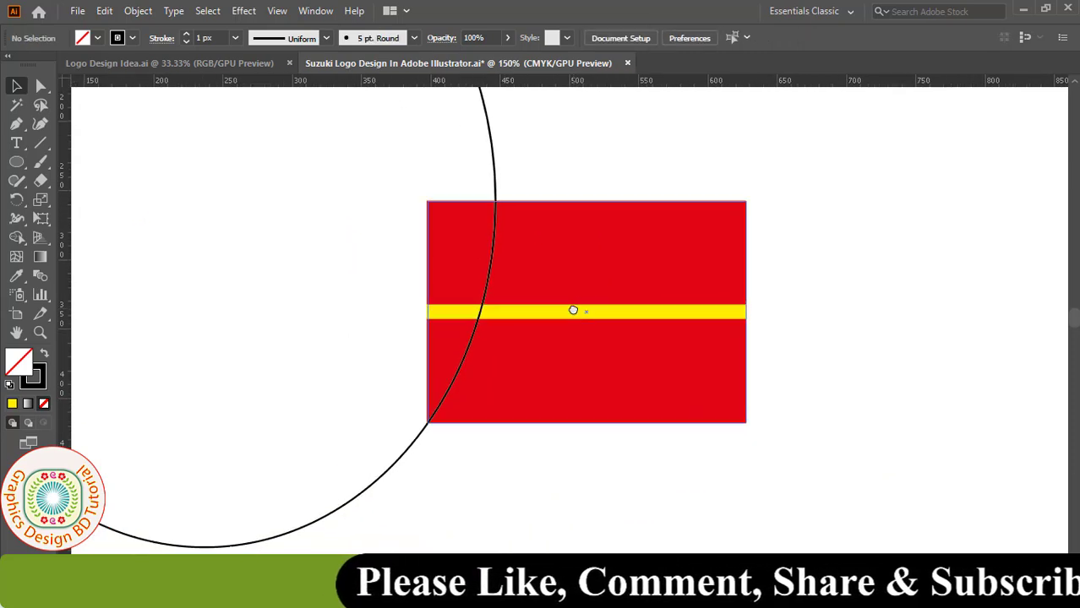
Step: Shorten the yellow bar to 150 px wide in the Transform settings
click(571, 312)
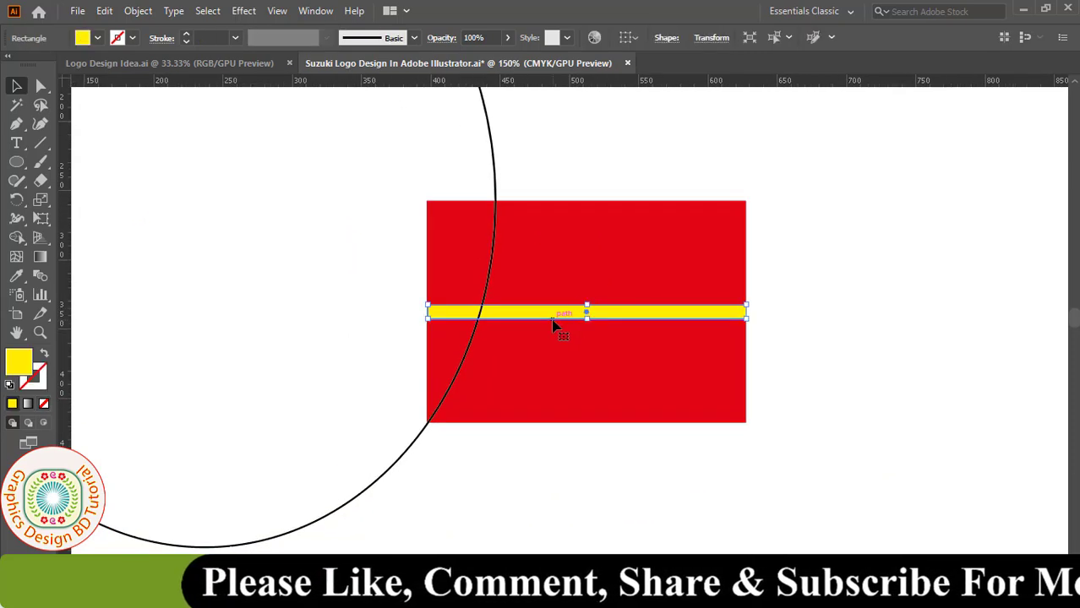
click(711, 37)
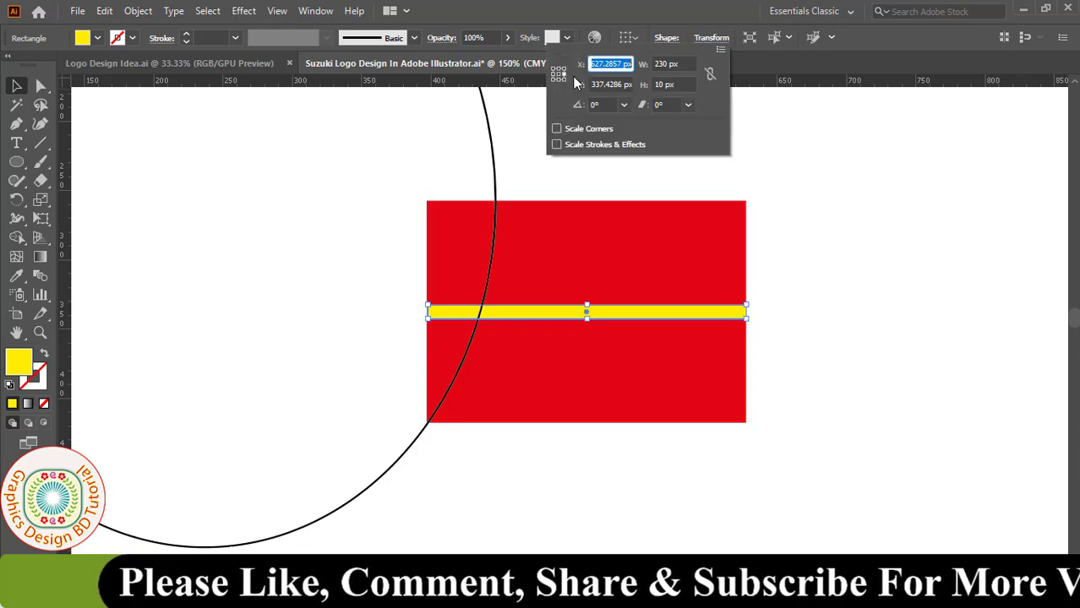
click(685, 65)
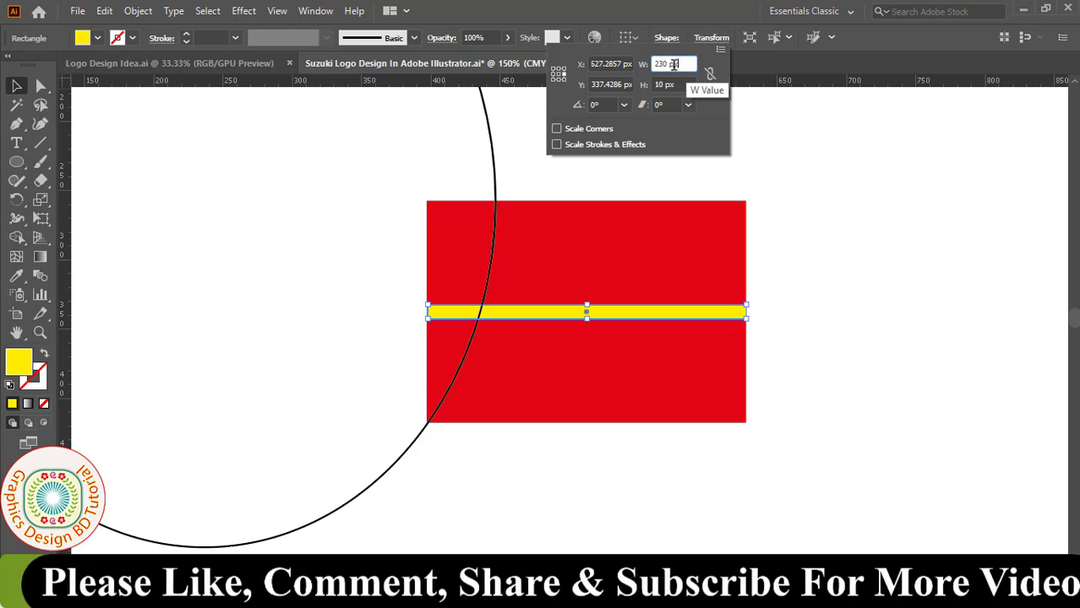
double_click(685, 64)
text(150)
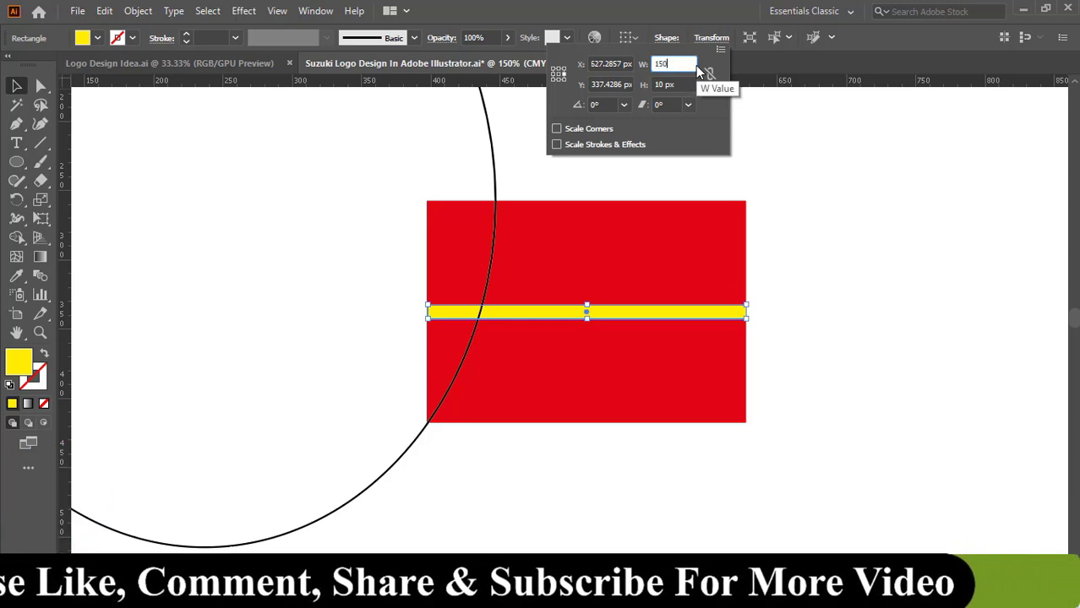
key(Return)
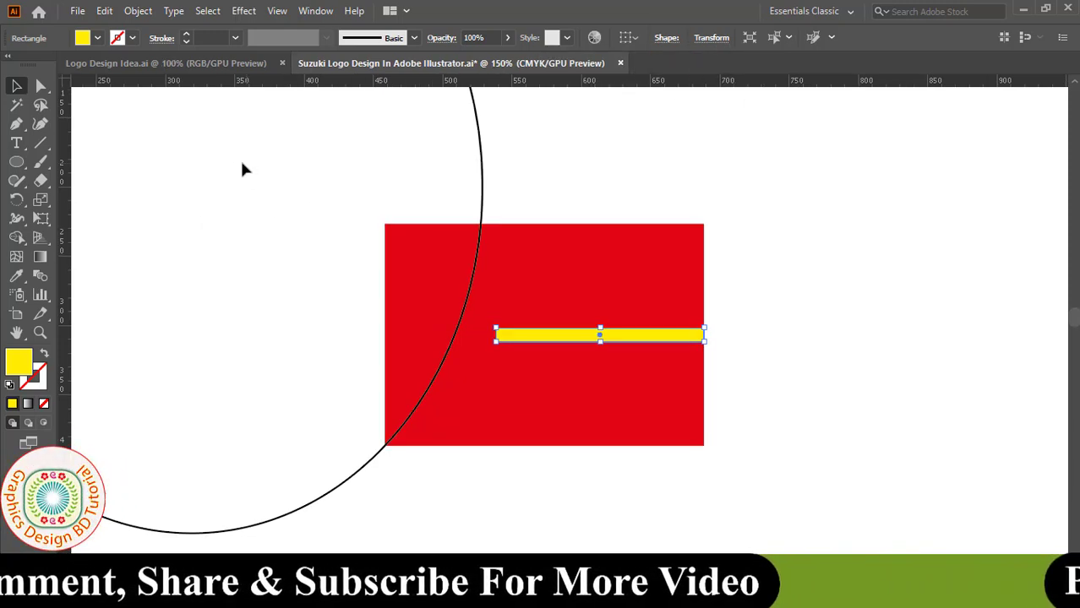
Step: Select the yellow bar's two left anchors and round them with the live corner widget
drag(40, 85, 95, 88)
key(ctrl+plus)
key(ctrl+plus)
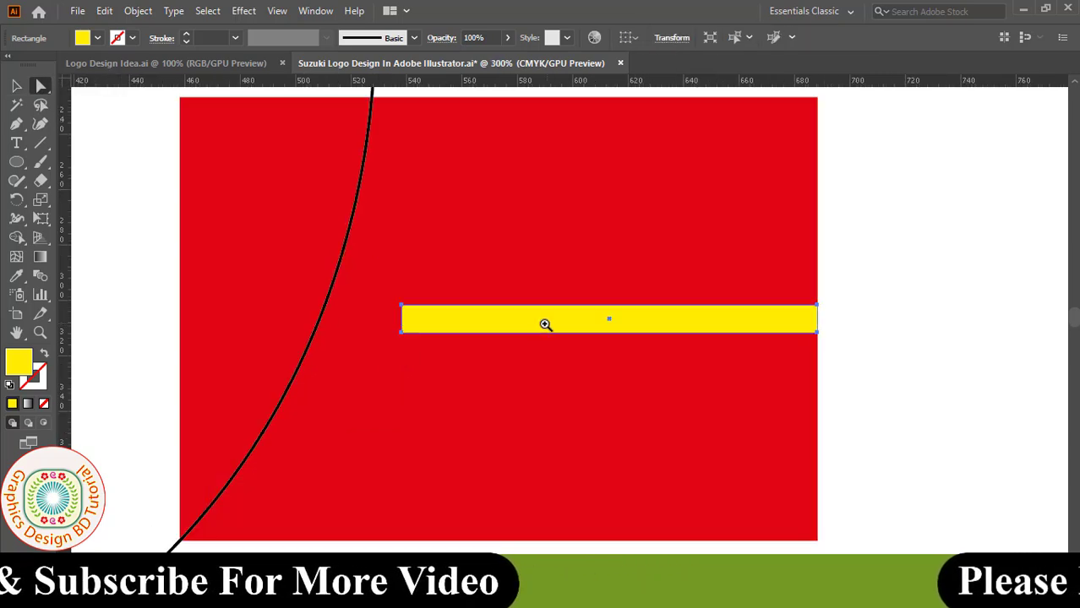
click(401, 305)
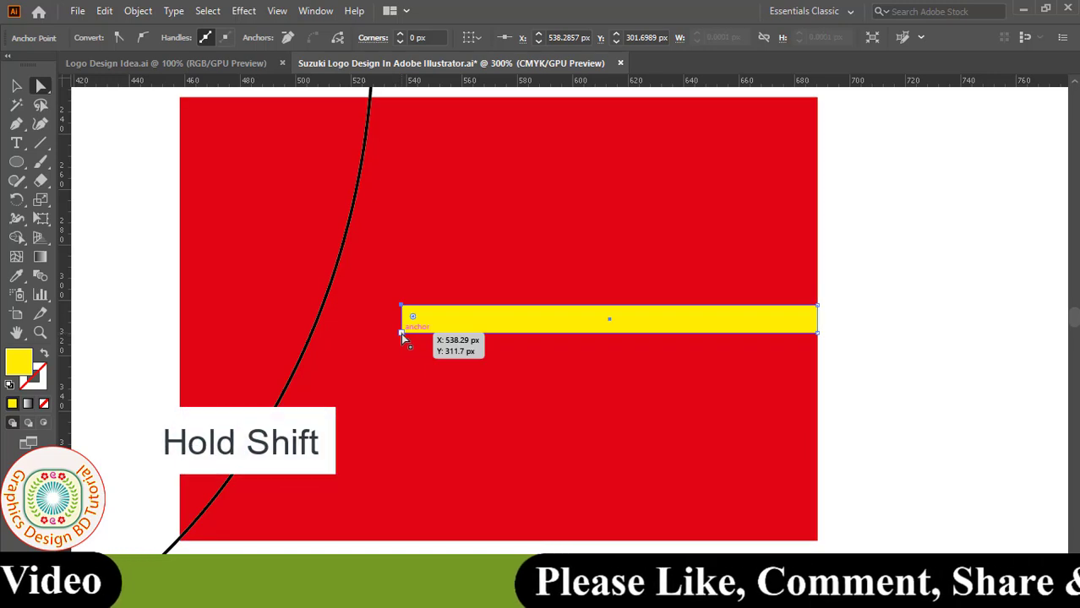
shift+click(401, 333)
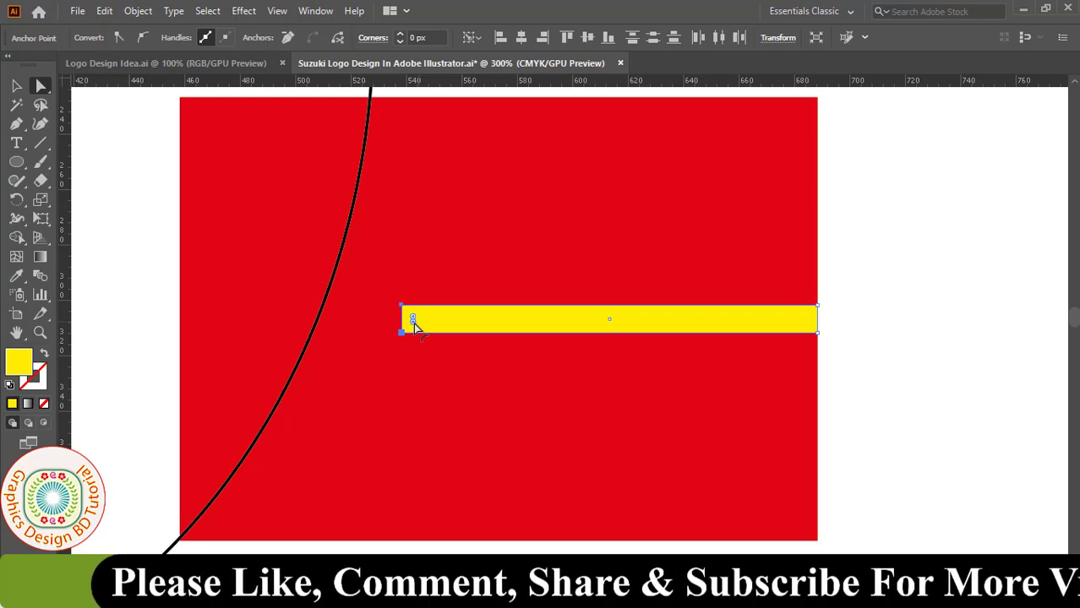
drag(414, 323, 442, 323)
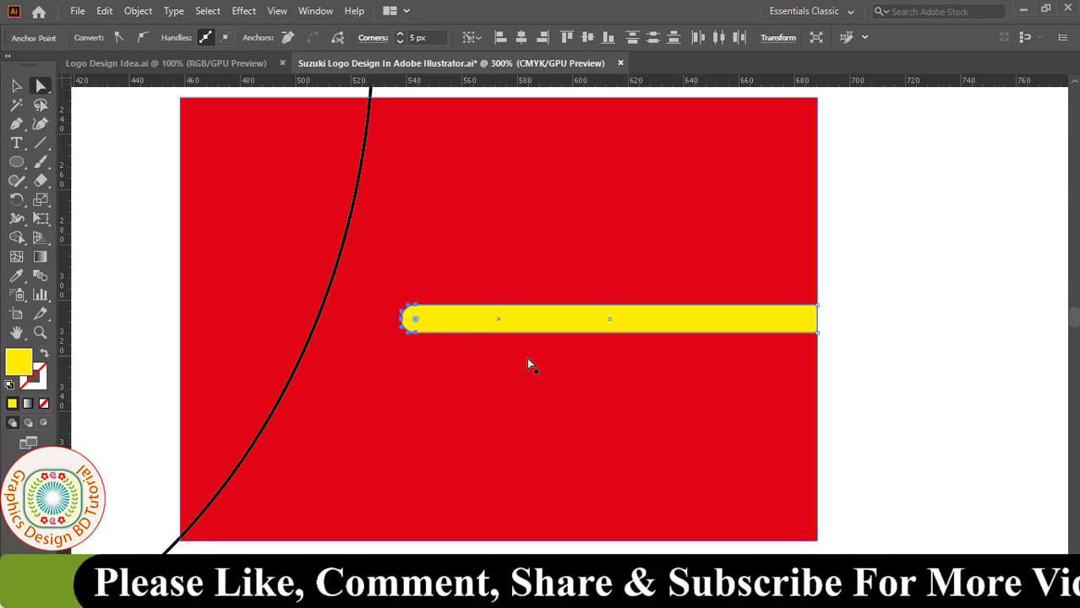
click(127, 220)
key(ctrl+minus)
key(ctrl+minus)
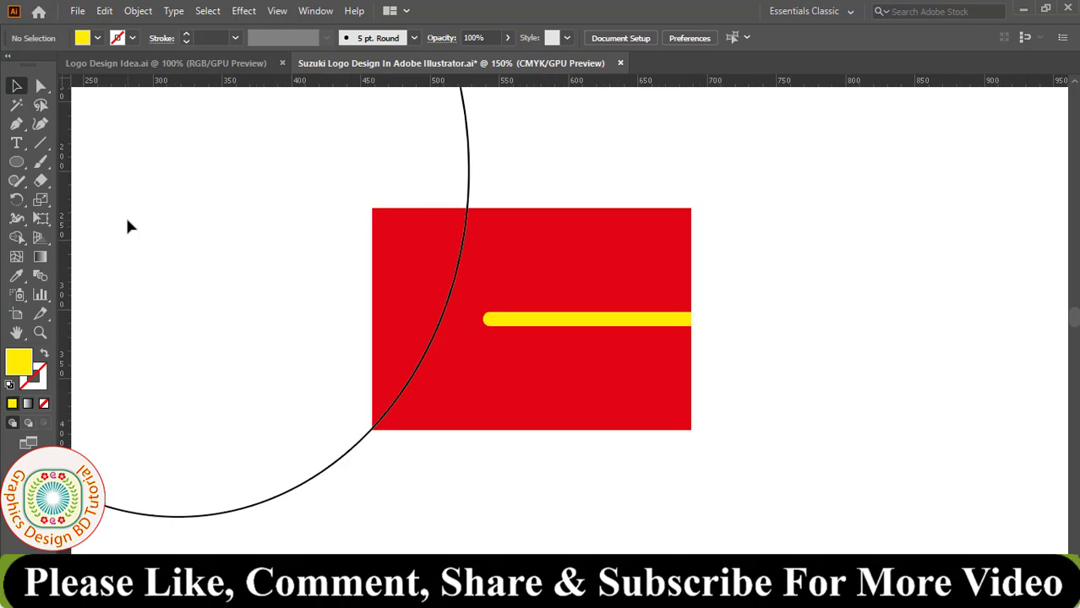
Step: Select the circle, rectangle and bar together with Shape Builder and a white fill
drag(724, 183, 394, 413)
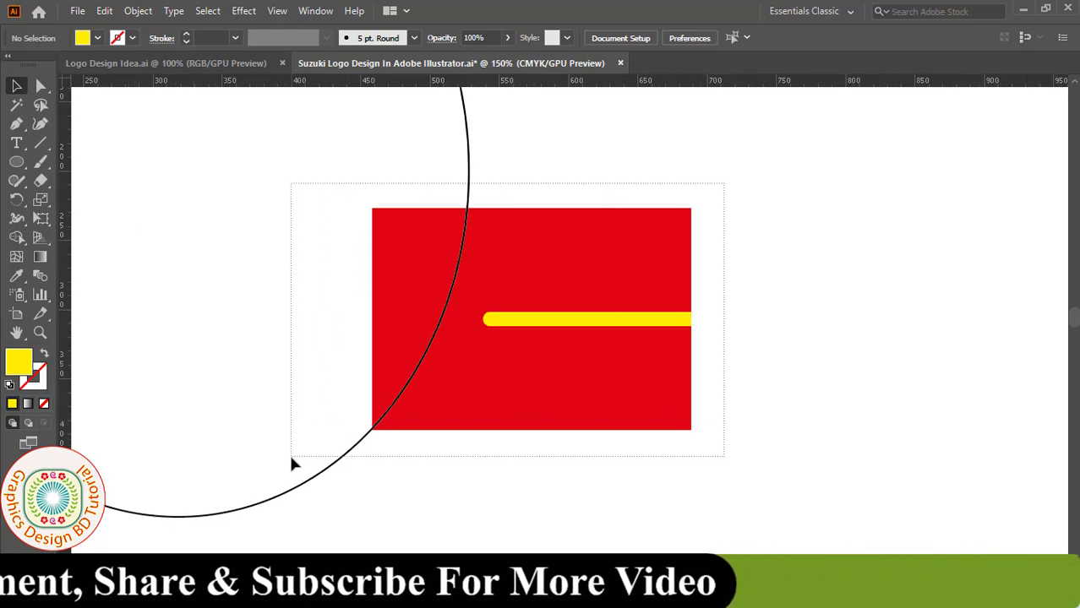
drag(291, 448, 291, 463)
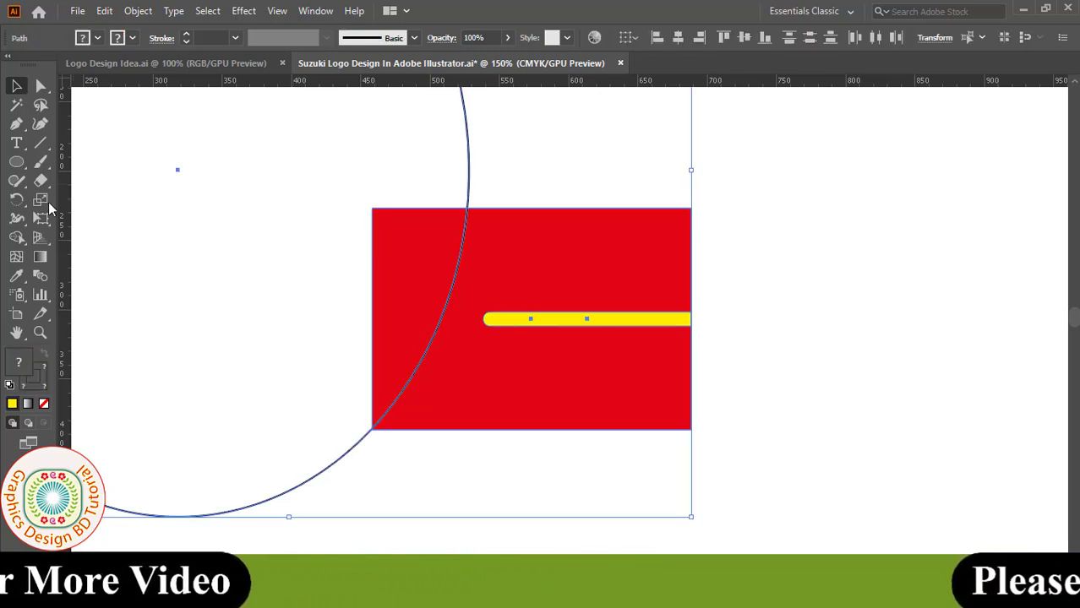
drag(17, 239, 101, 234)
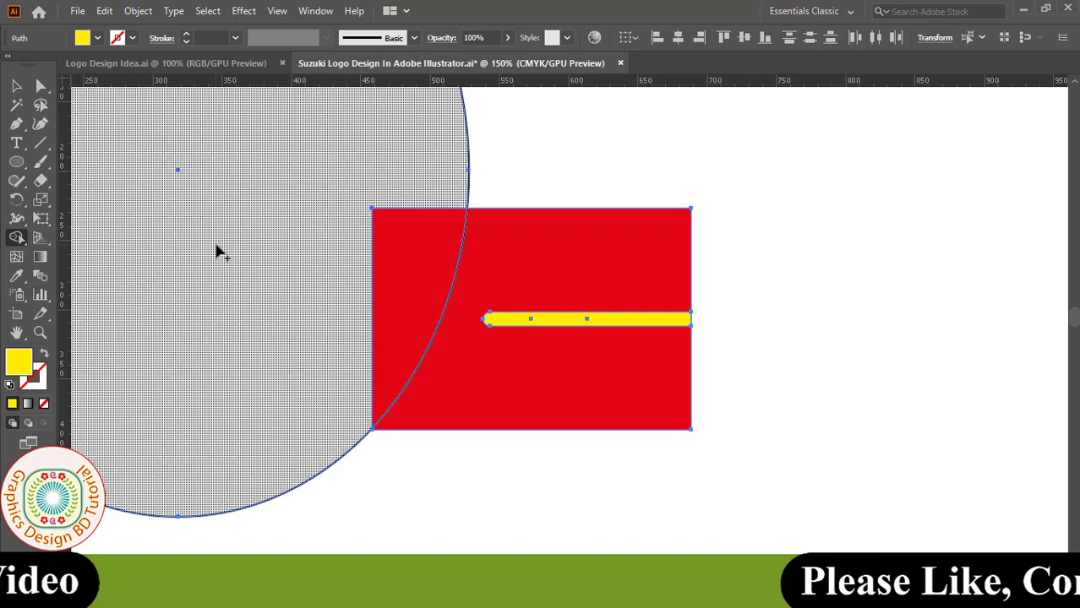
click(98, 38)
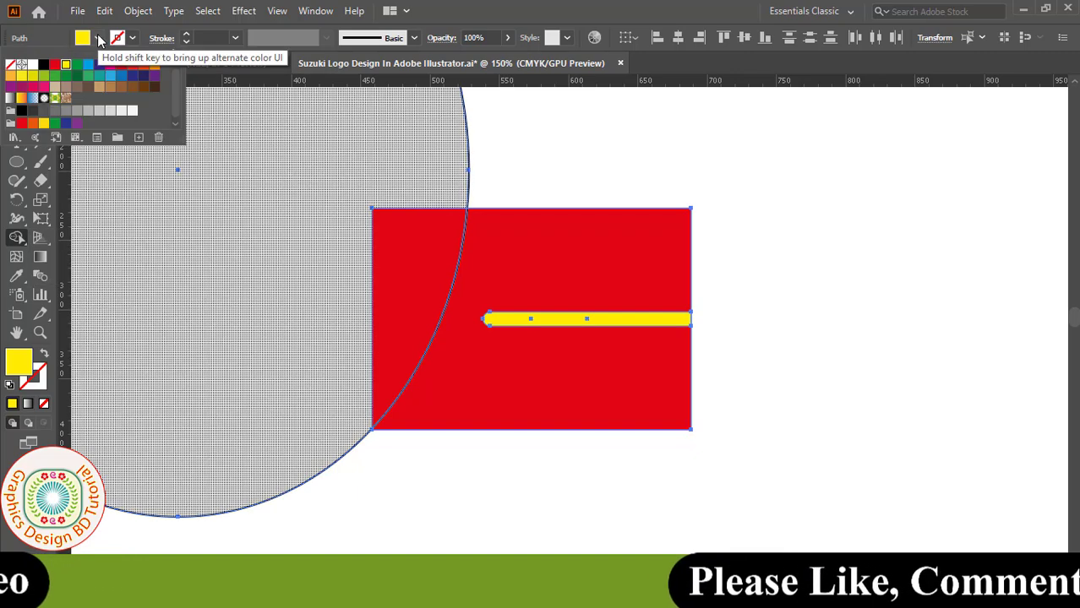
click(31, 66)
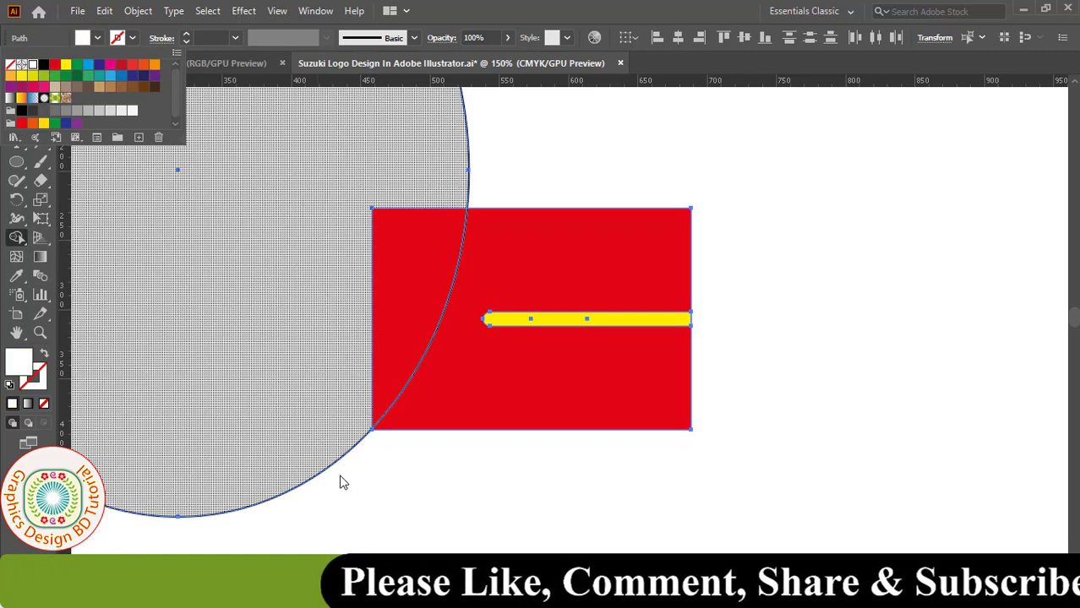
Step: Delete the outer circle, the red region left of the arc, and the yellow bar region
key(alt)
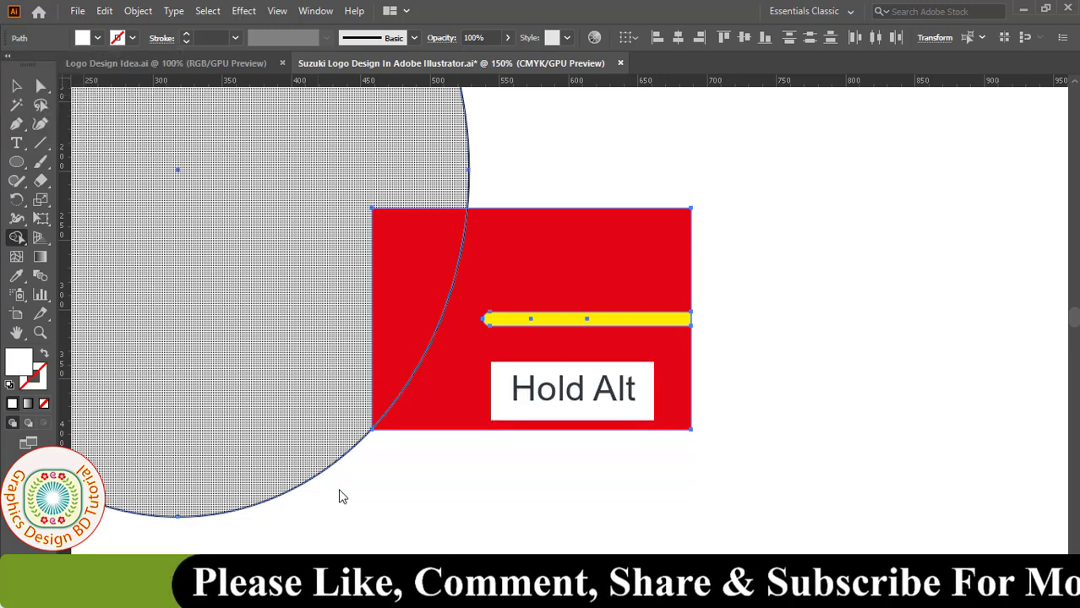
alt+click(326, 427)
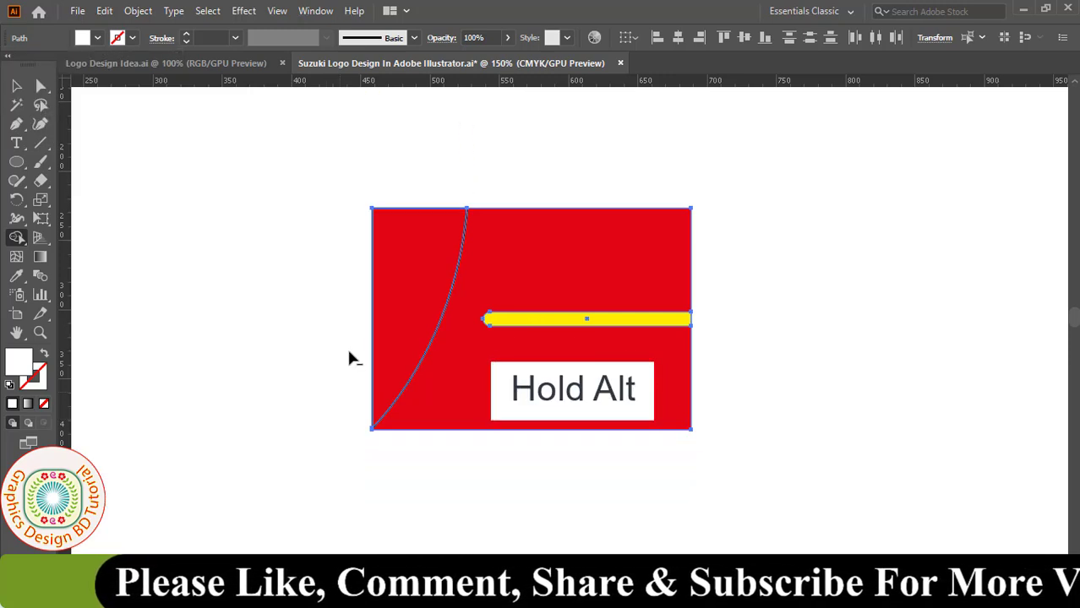
alt+click(375, 323)
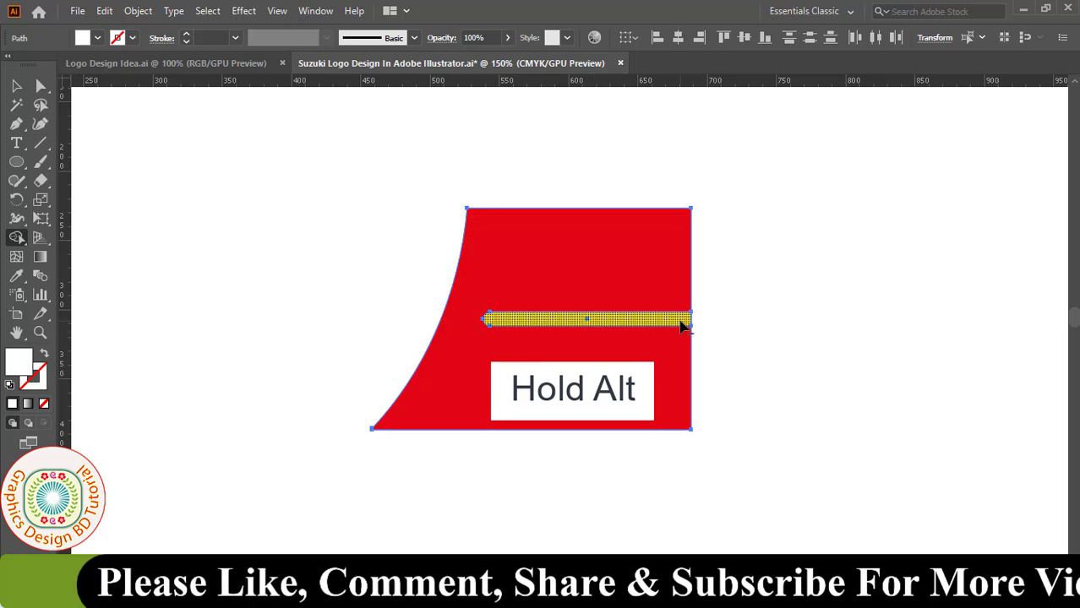
drag(668, 323, 728, 320)
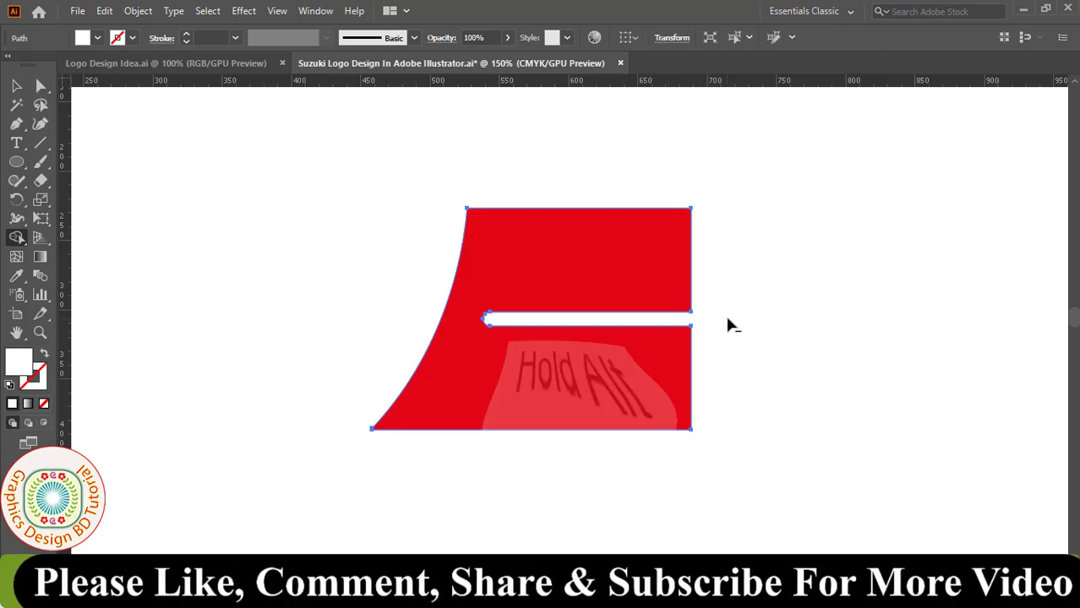
key(v)
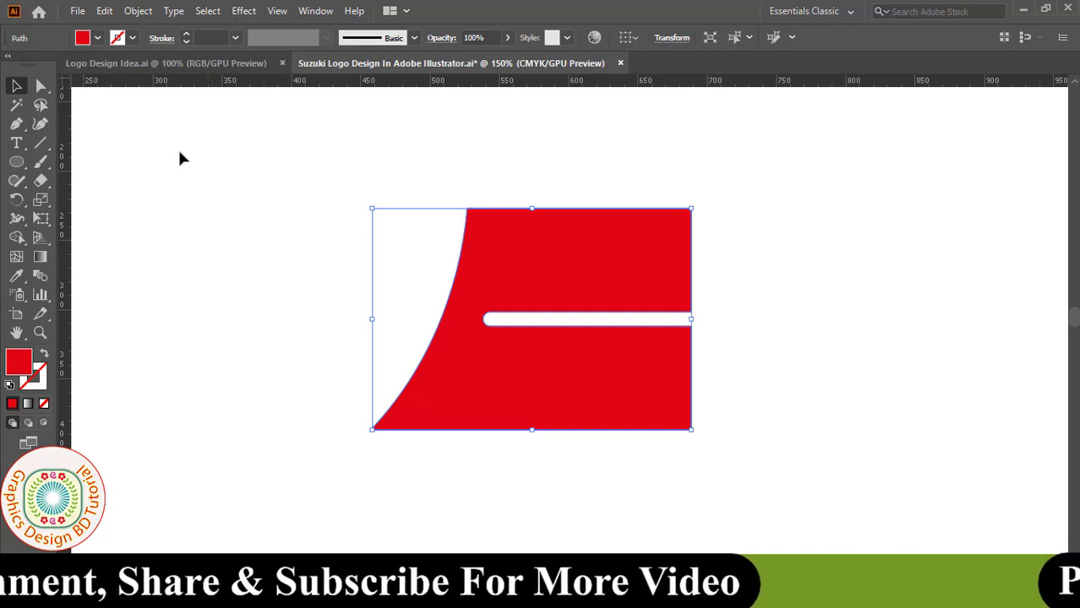
Step: Copy the curved red shape and paste the copy in front of the original
click(104, 11)
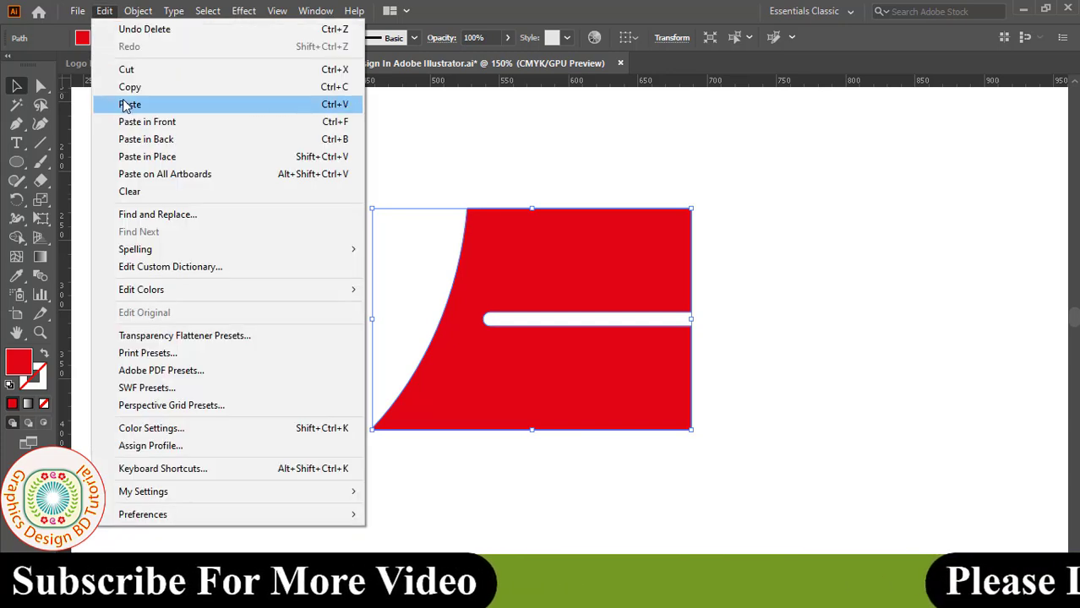
click(129, 87)
click(103, 11)
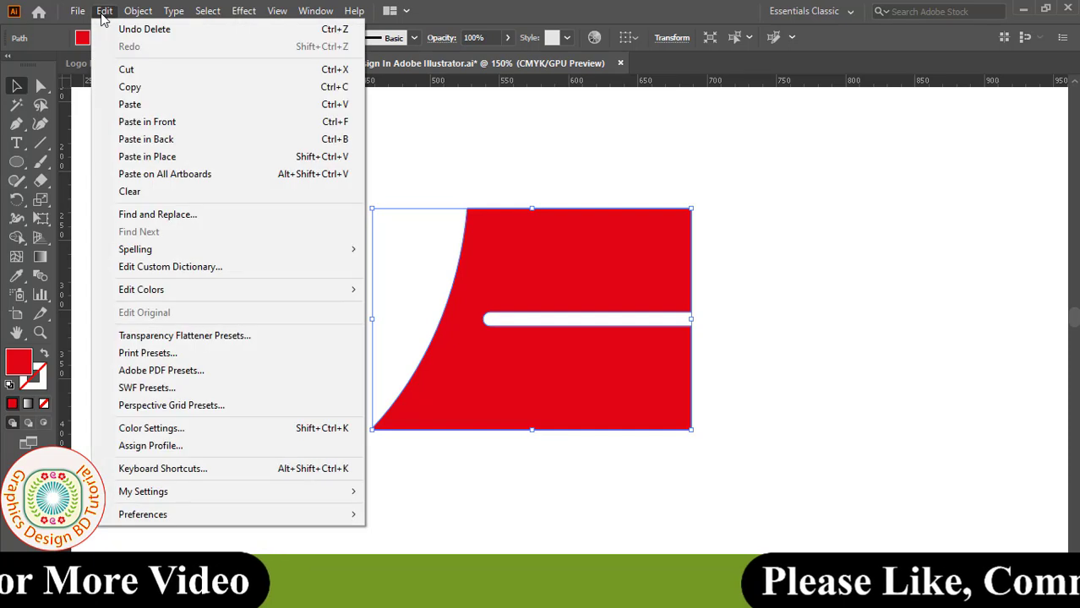
click(161, 123)
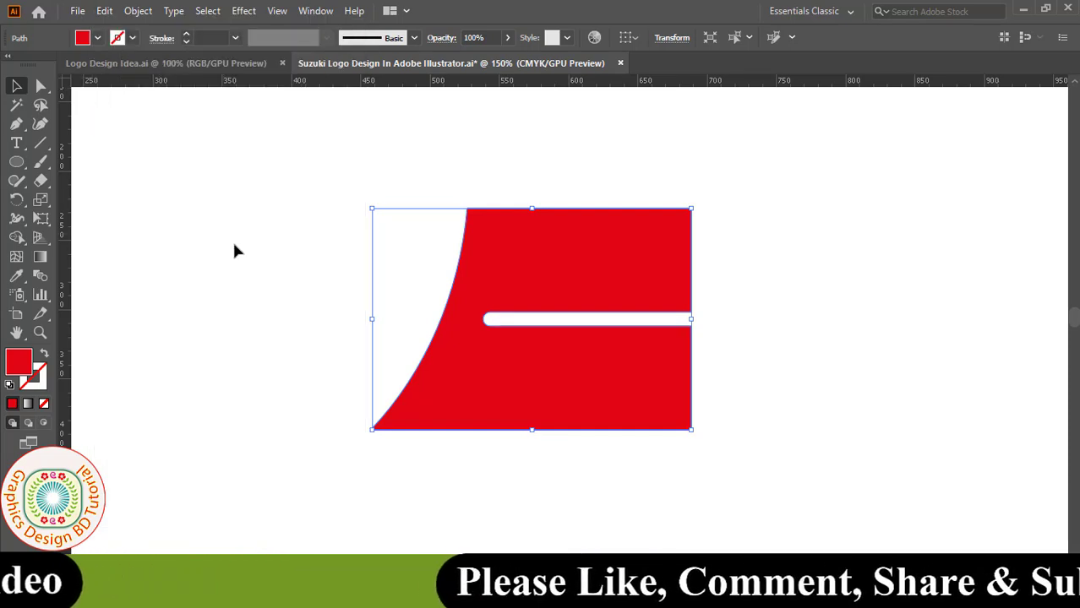
Step: Rotate the pasted copy 180° with preview on
double_click(17, 201)
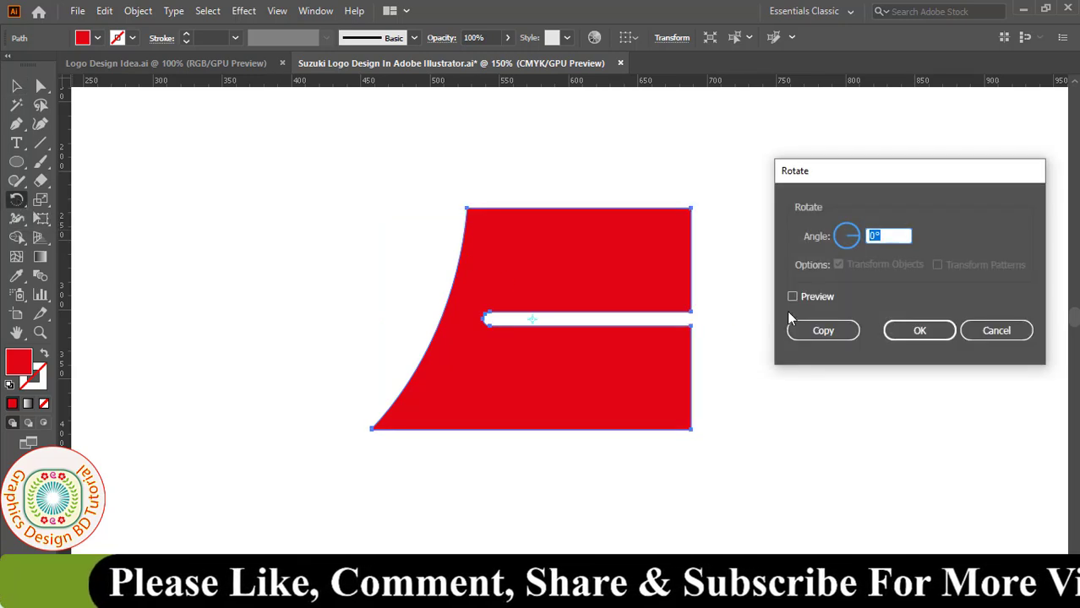
click(793, 297)
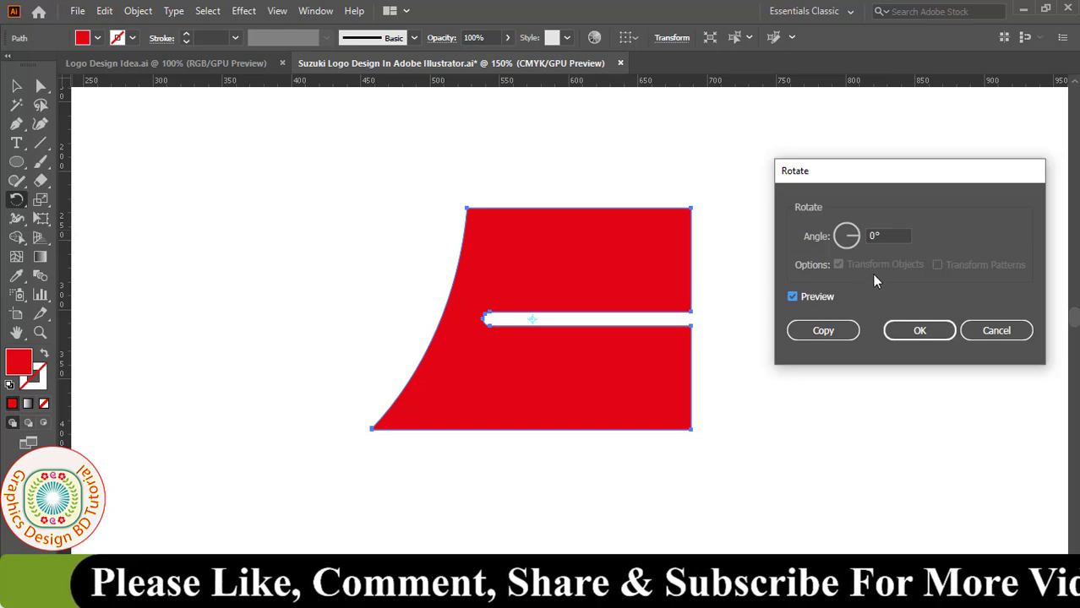
click(851, 237)
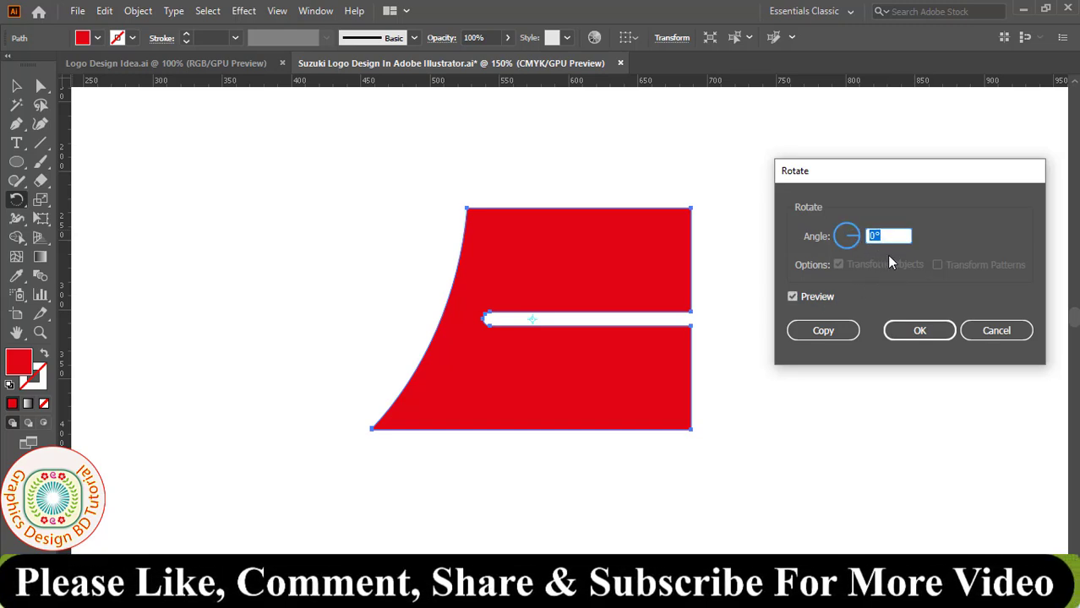
text(180)
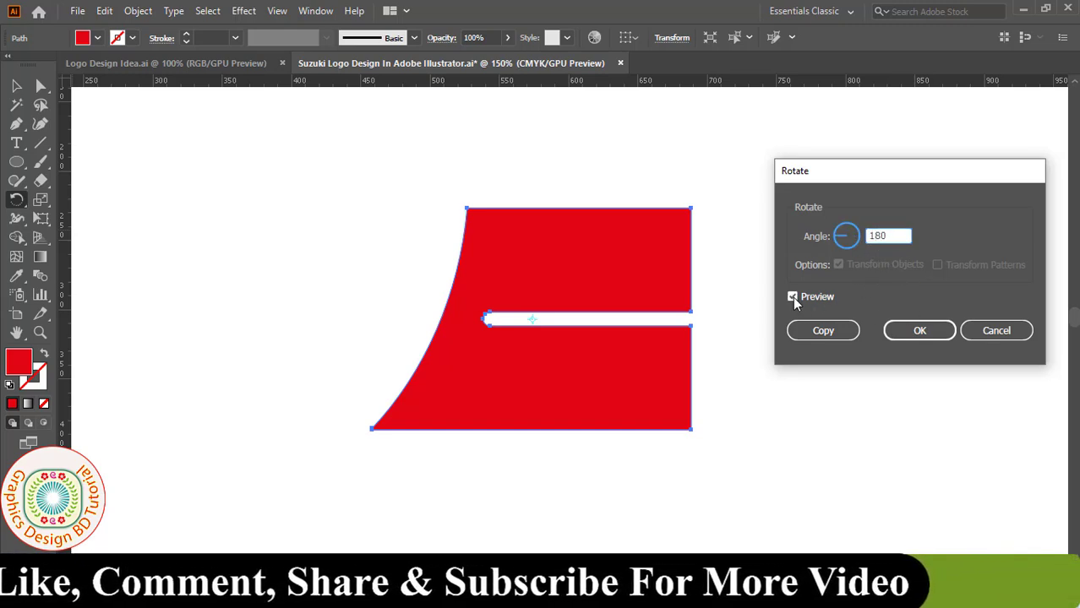
click(793, 297)
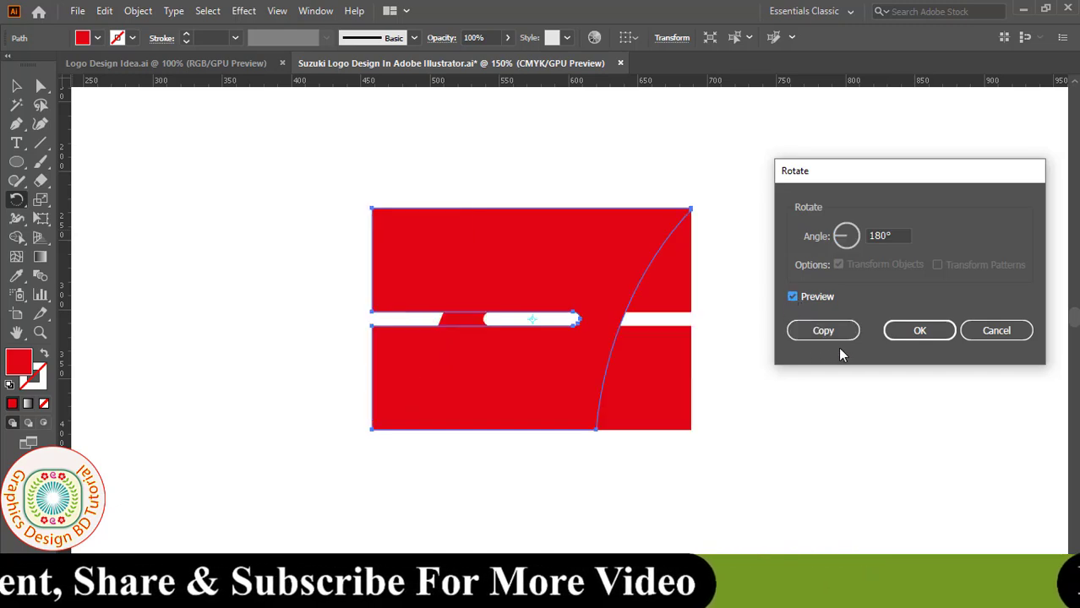
click(918, 330)
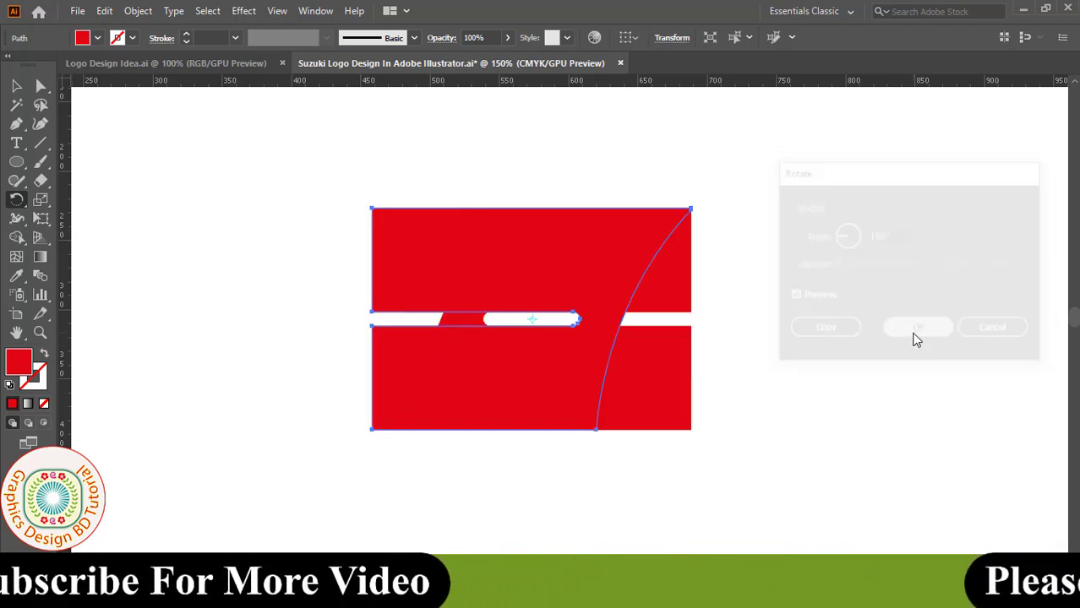
Step: Move the rotated copy down-right to interlock as an S, then select both halves
key(v)
drag(412, 311, 515, 412)
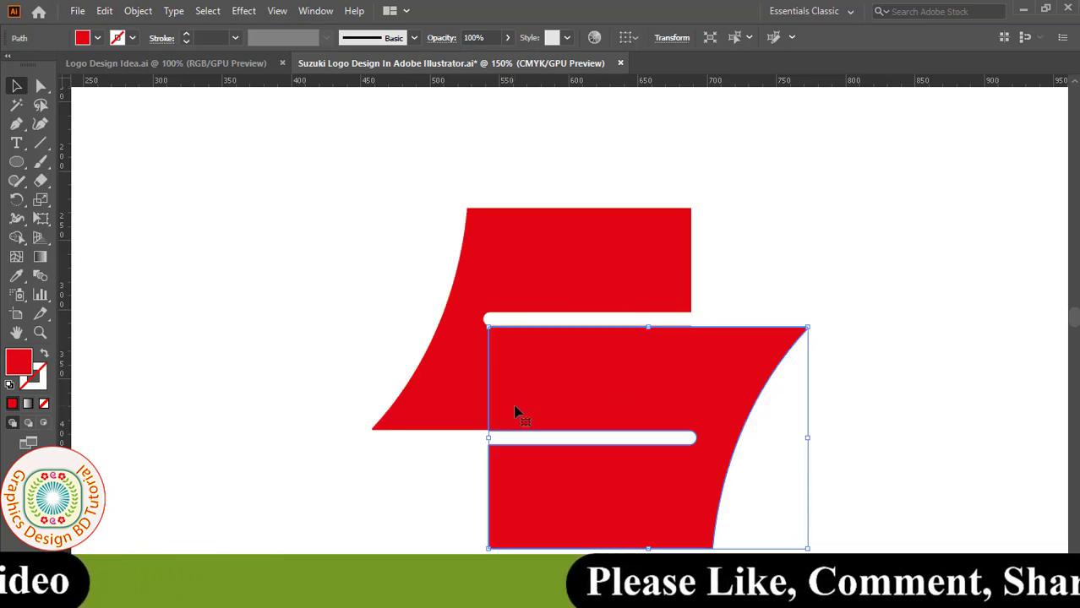
click(375, 311)
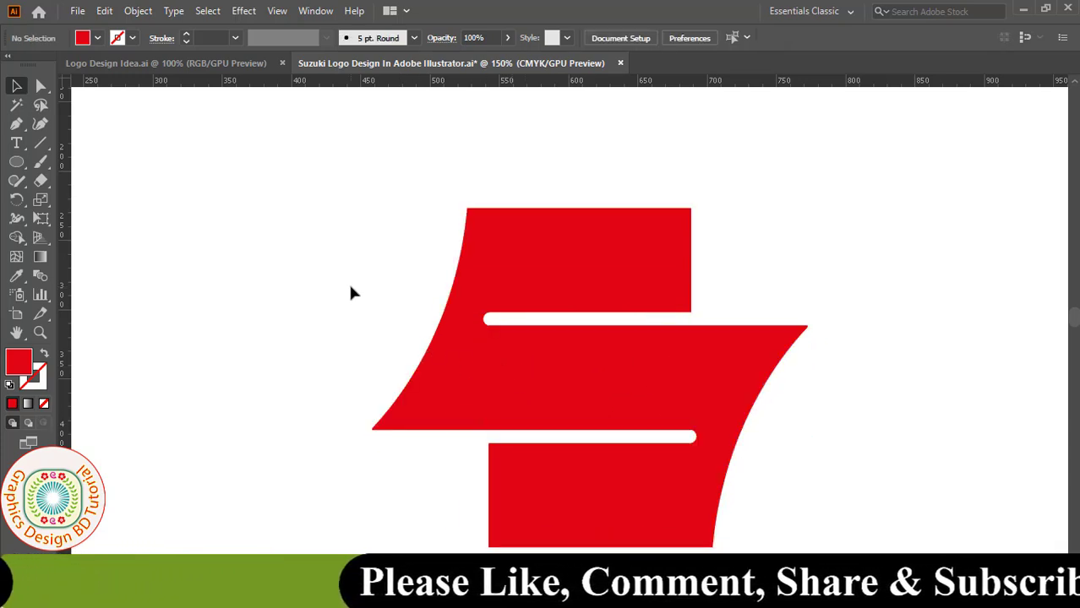
mouse_move(343, 197)
mouse_down()
mouse_move(727, 525)
mouse_move(769, 532)
mouse_up()
Step: Unite both red halves into one S path with Pathfinder, then close the panel group
click(315, 10)
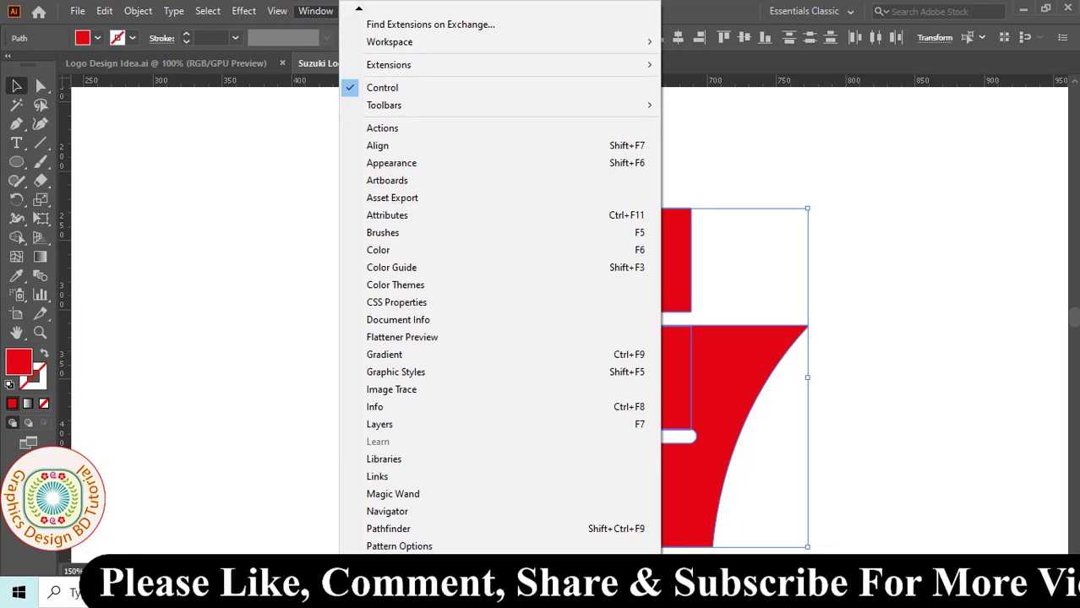
click(397, 518)
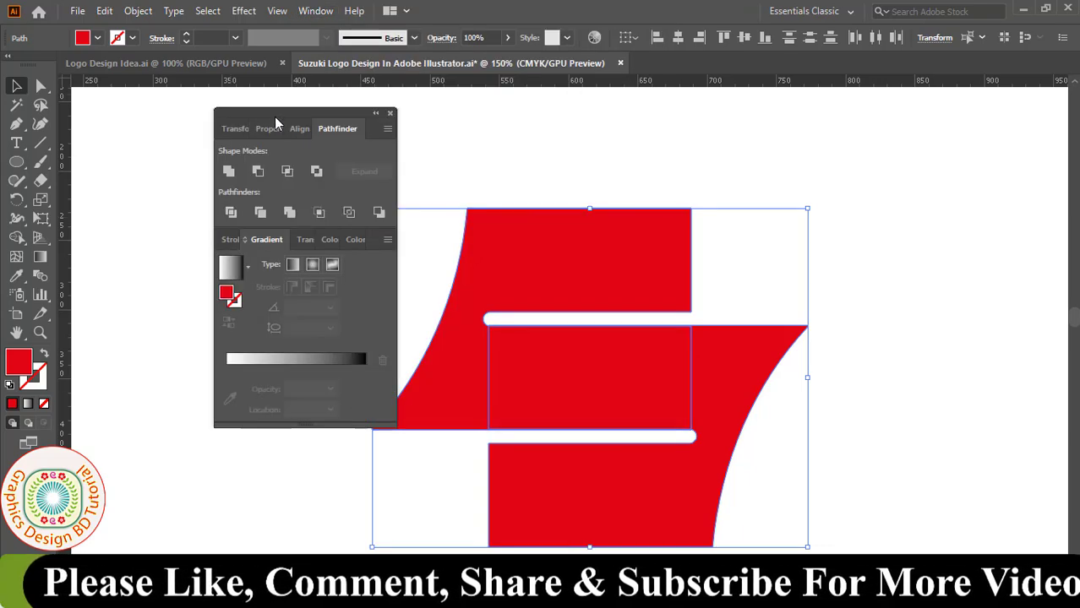
drag(274, 115, 880, 164)
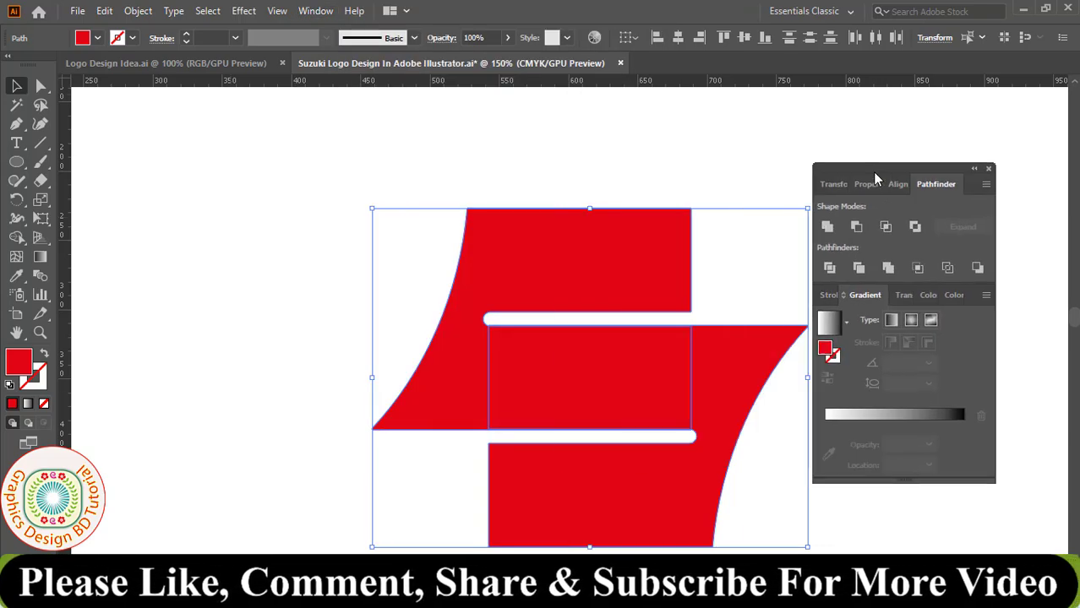
click(837, 222)
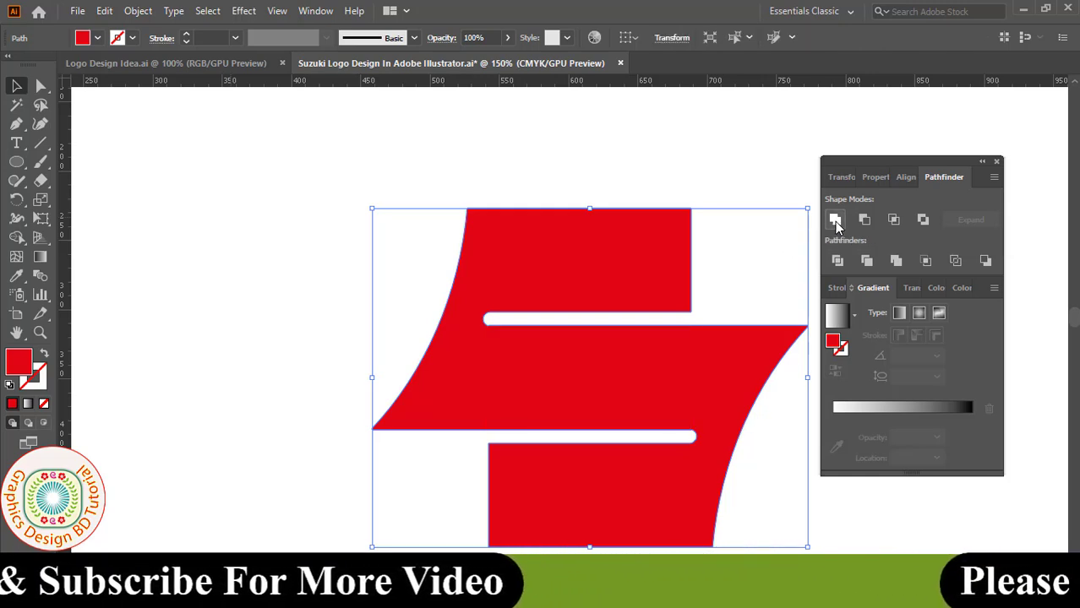
click(144, 164)
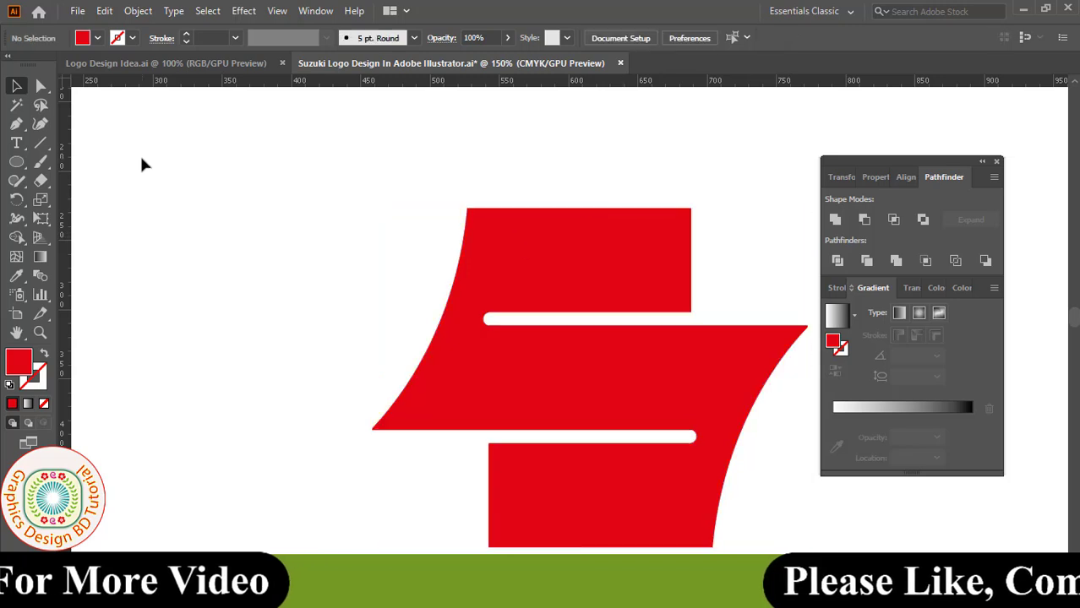
click(996, 161)
Step: Round the two corner anchors beside the upper and lower slits to a 75 px radius
click(41, 85)
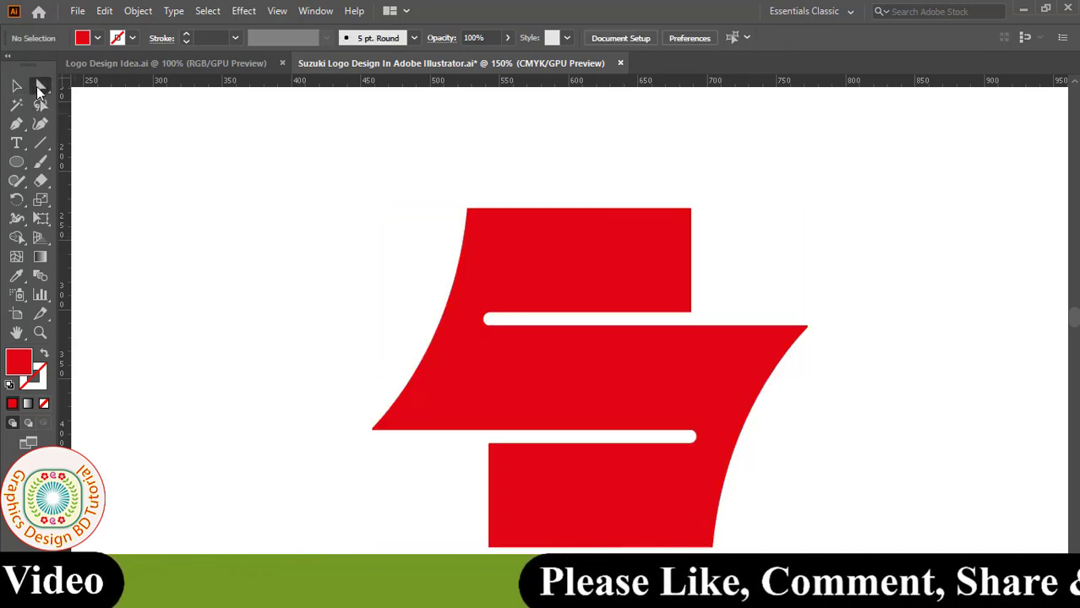
click(107, 87)
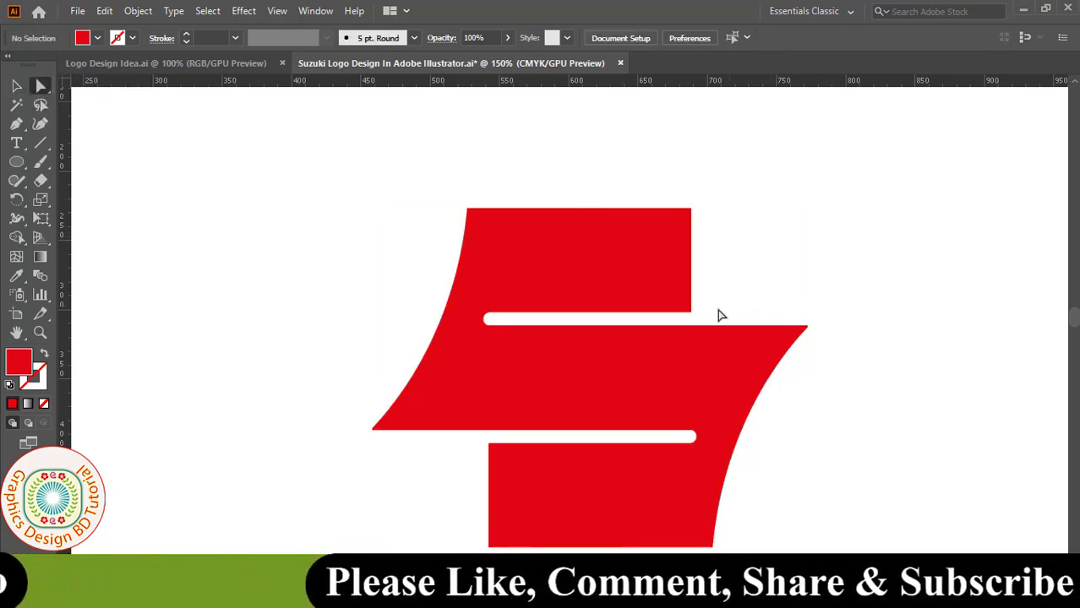
click(691, 312)
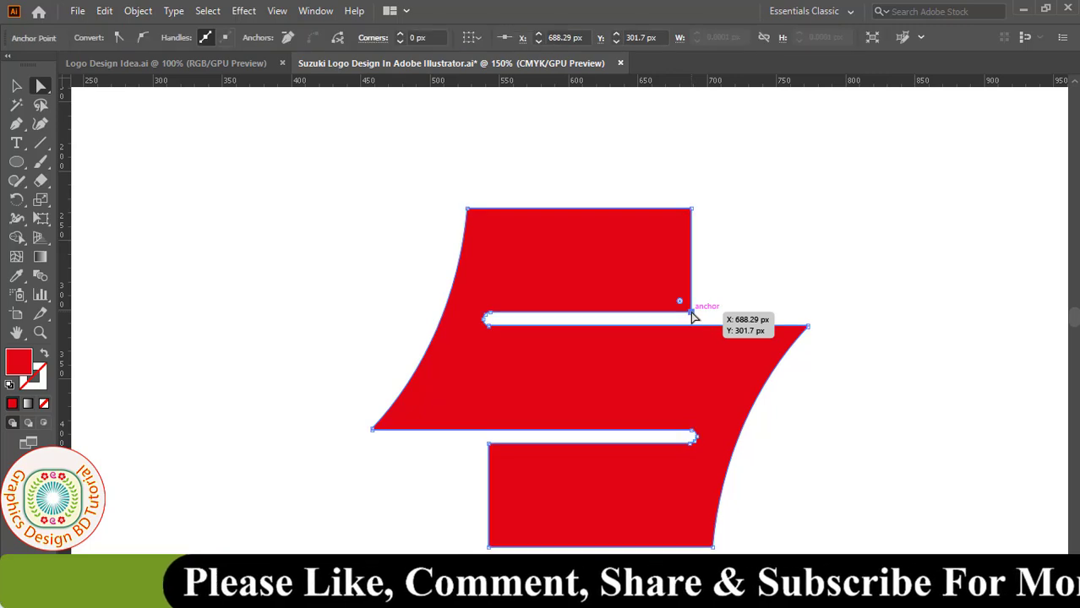
shift+click(488, 444)
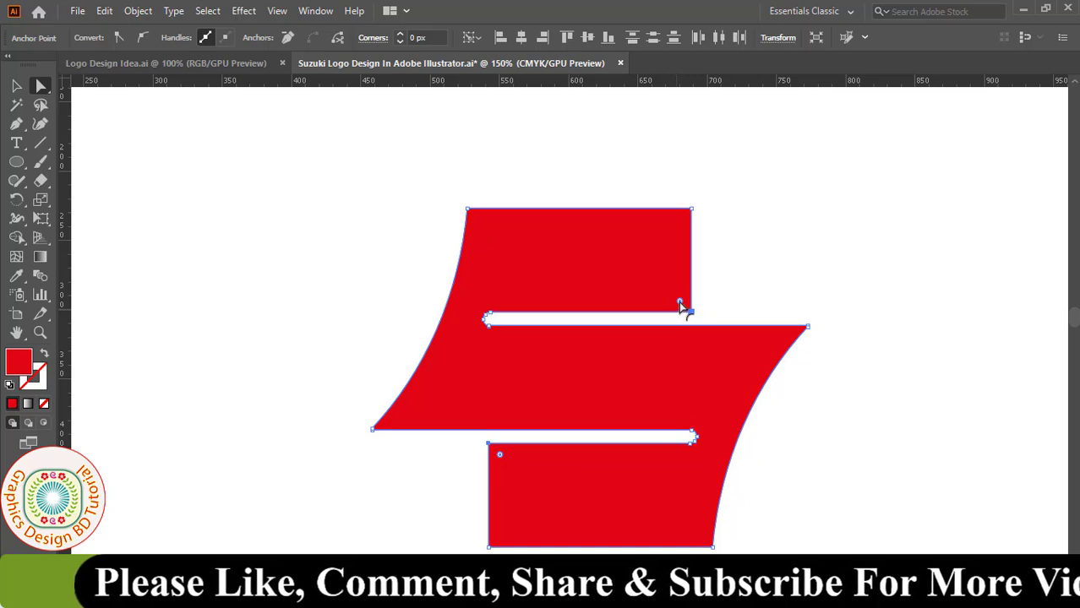
drag(664, 296, 545, 218)
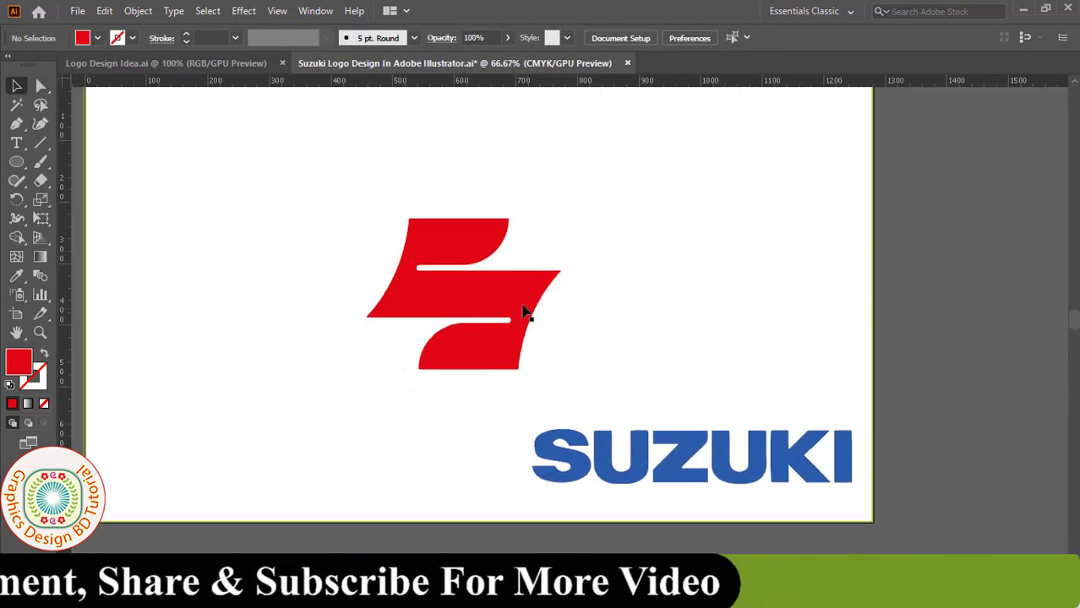
Step: Tilt the selected red S by -45° in the Rotate dialog
click(526, 309)
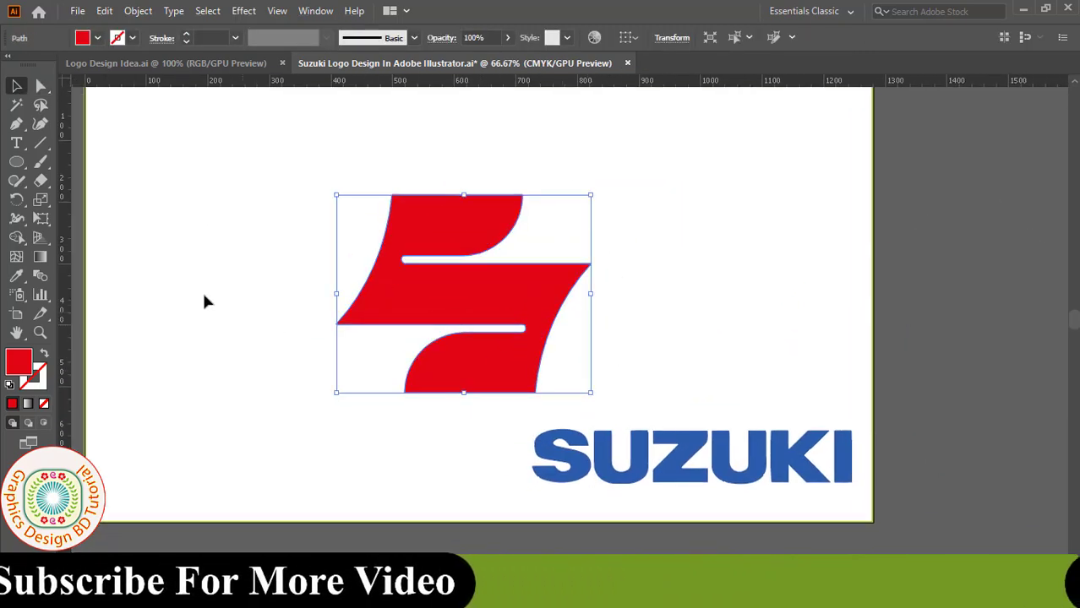
double_click(16, 200)
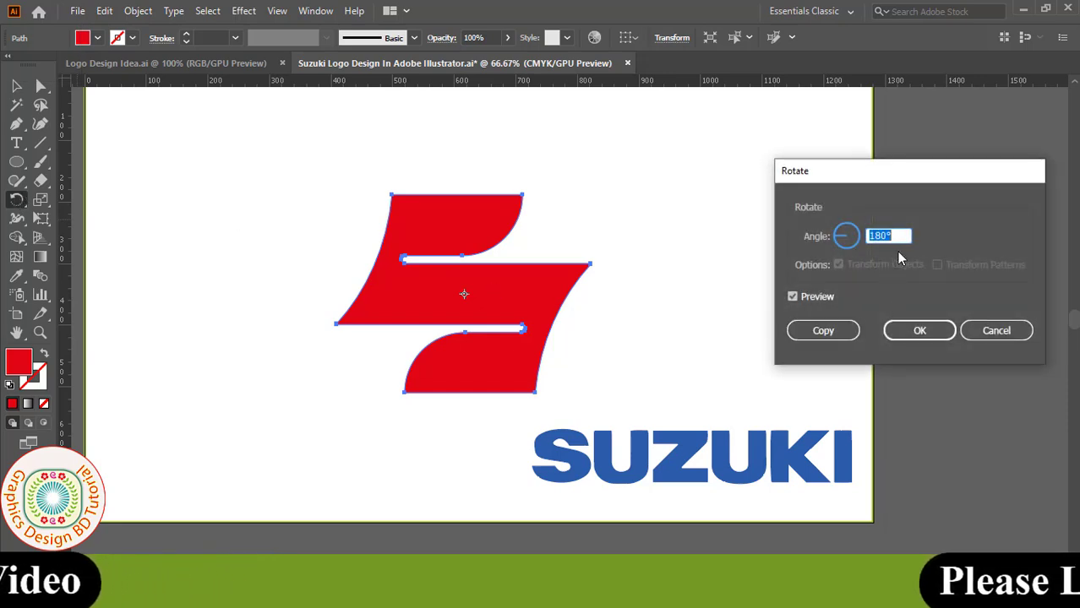
text(-)
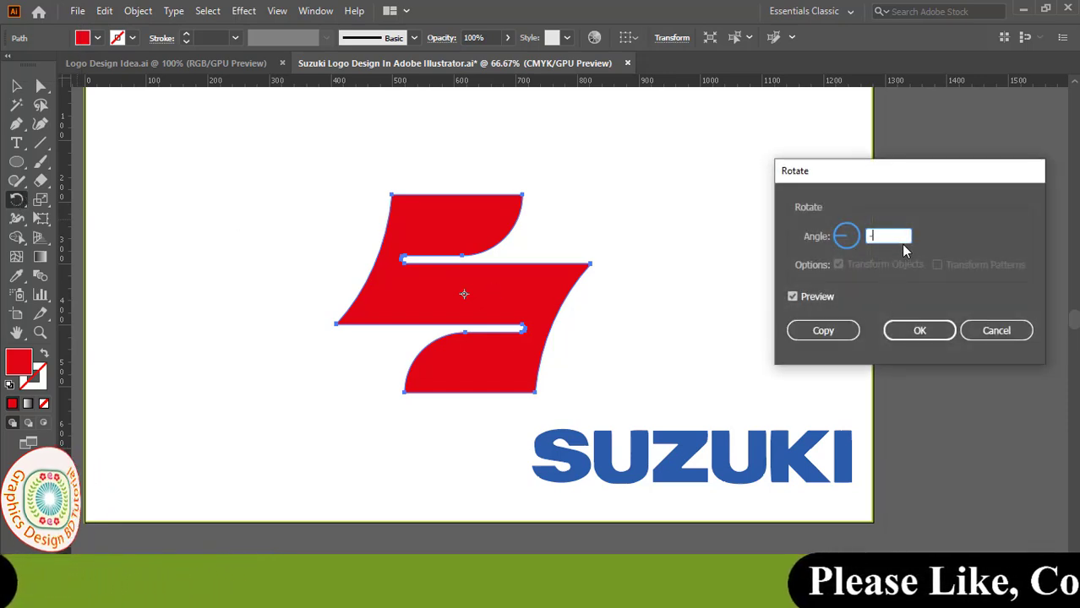
text(45)
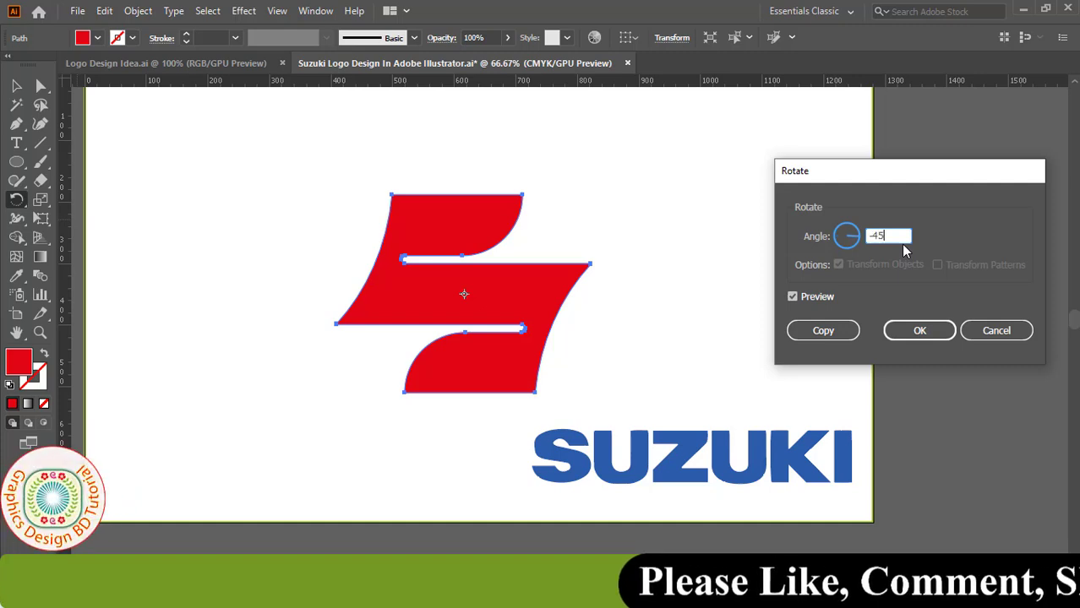
click(792, 298)
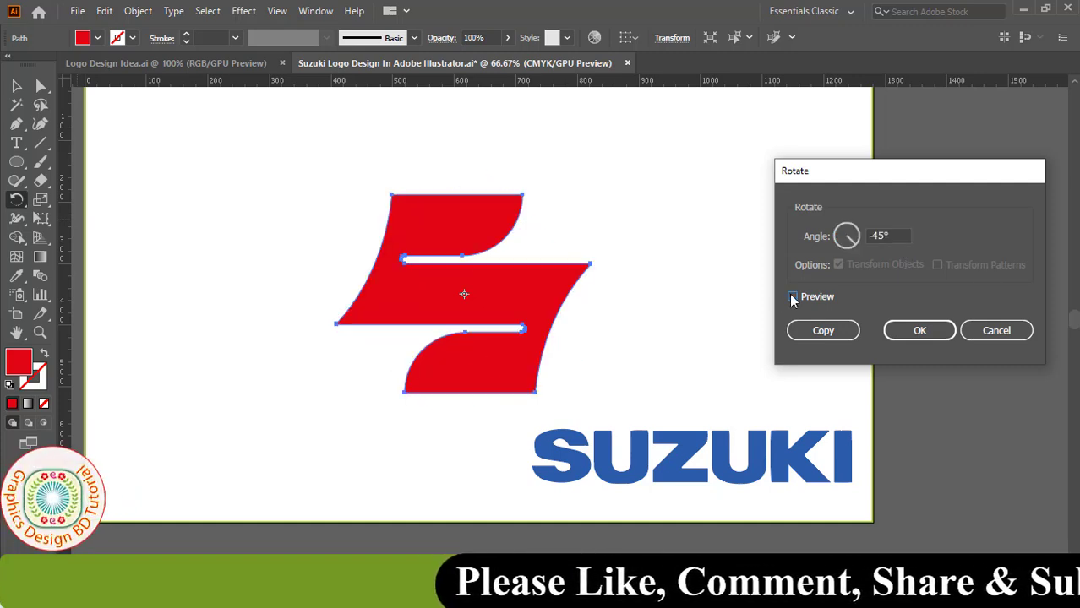
click(899, 331)
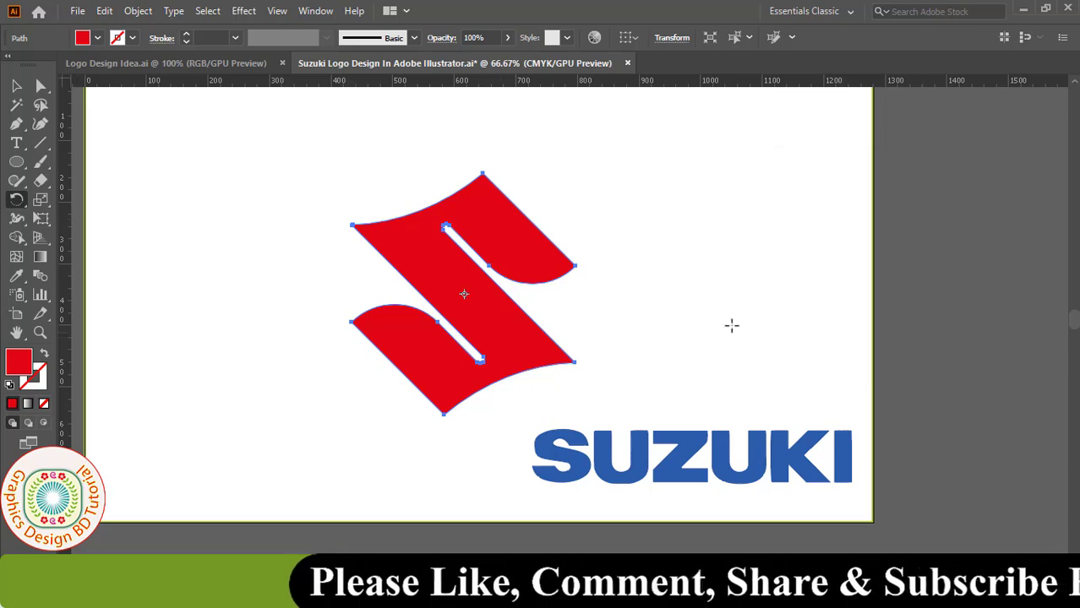
Step: Place the red S above the SUZUKI text, enlarging it slightly and nudging it right
key(v)
drag(511, 348, 717, 355)
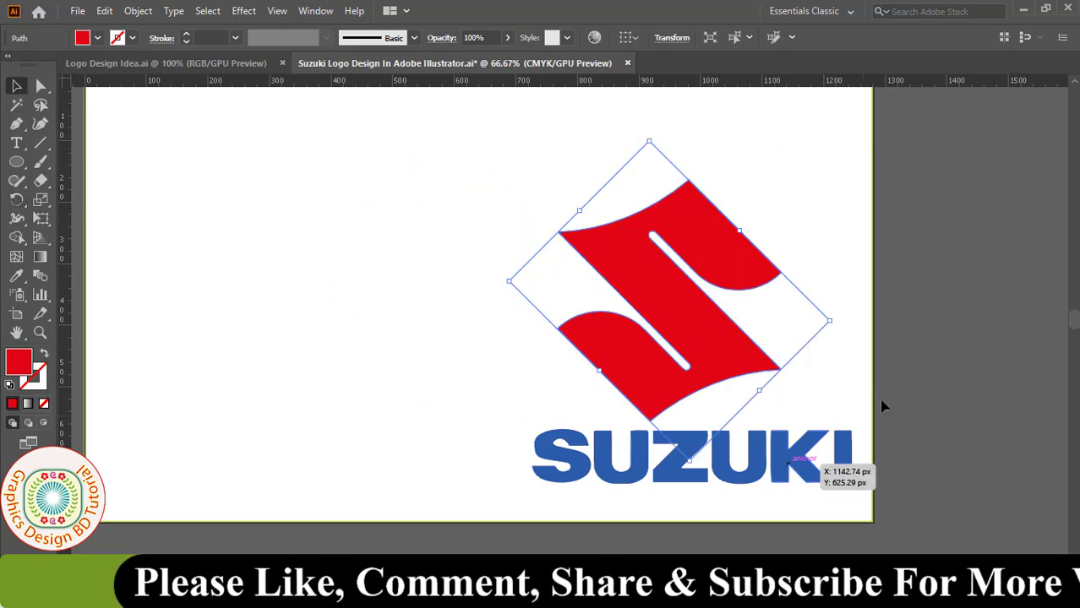
click(955, 379)
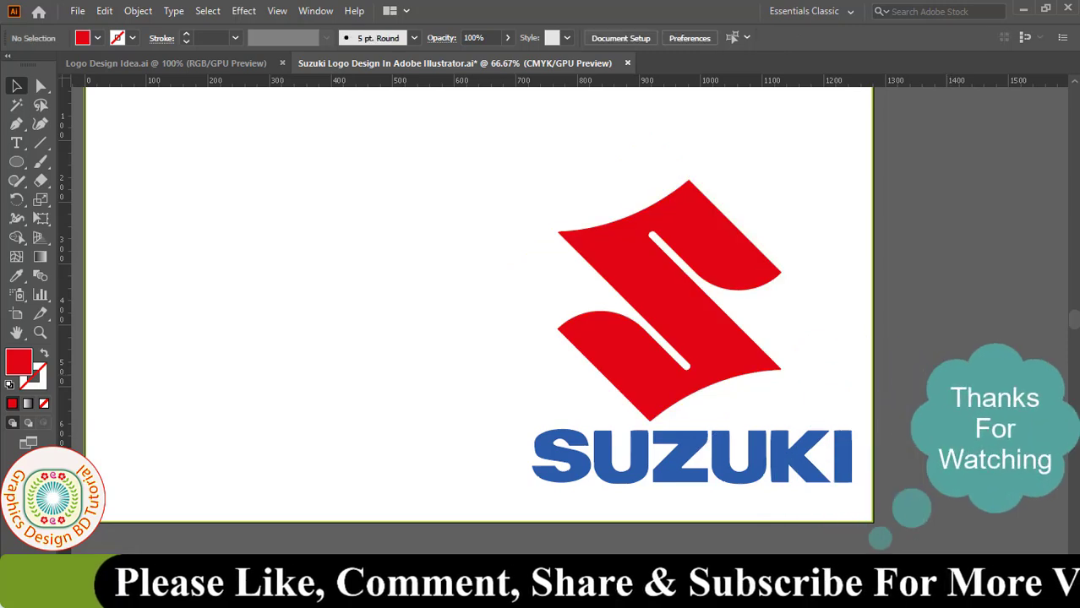
click(731, 363)
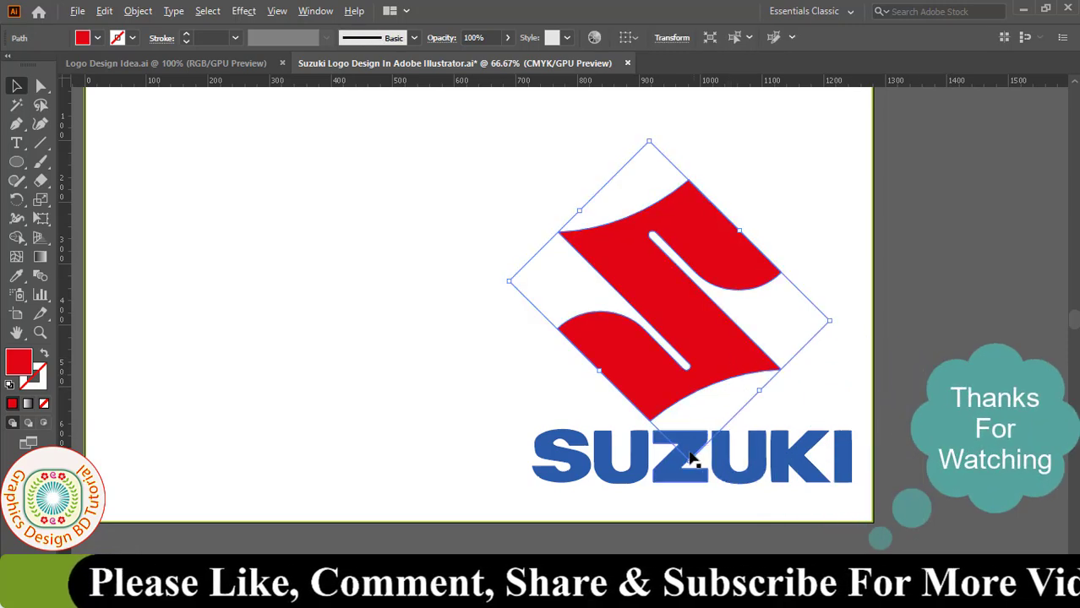
drag(691, 460, 691, 468)
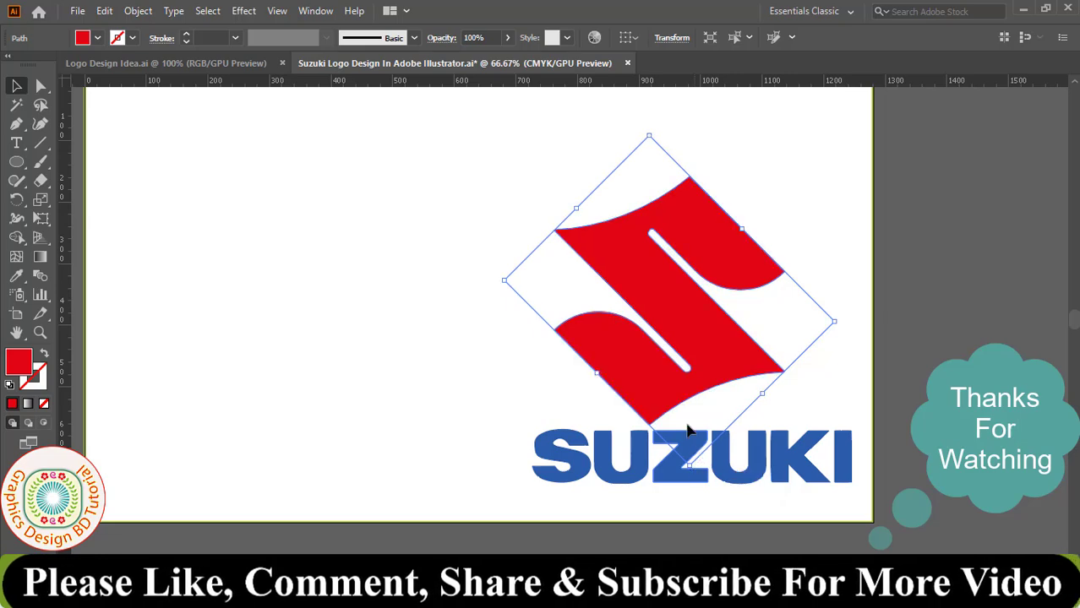
drag(672, 395, 691, 392)
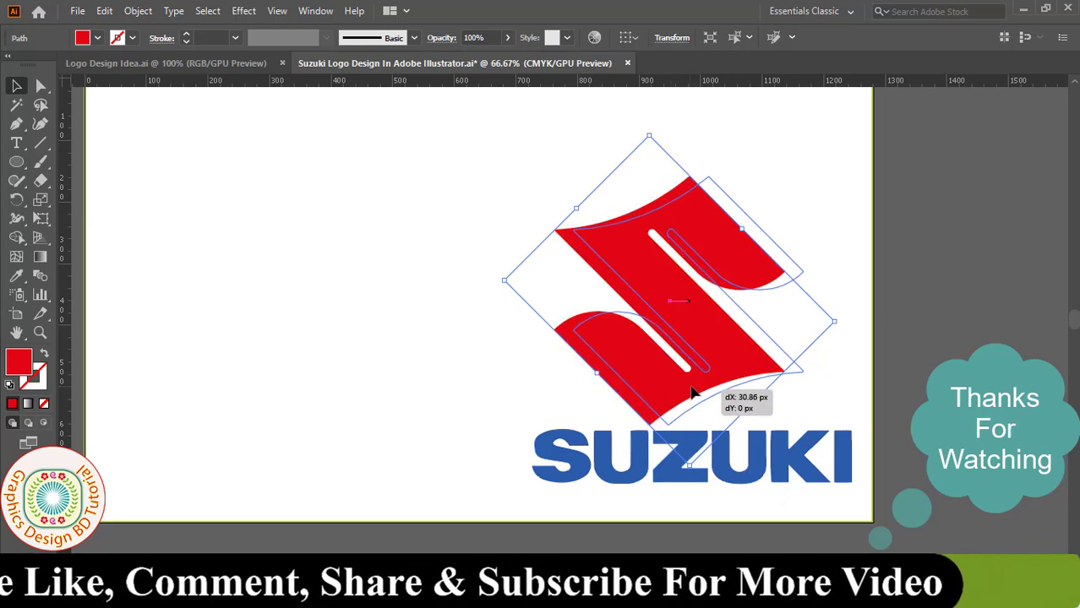
click(462, 303)
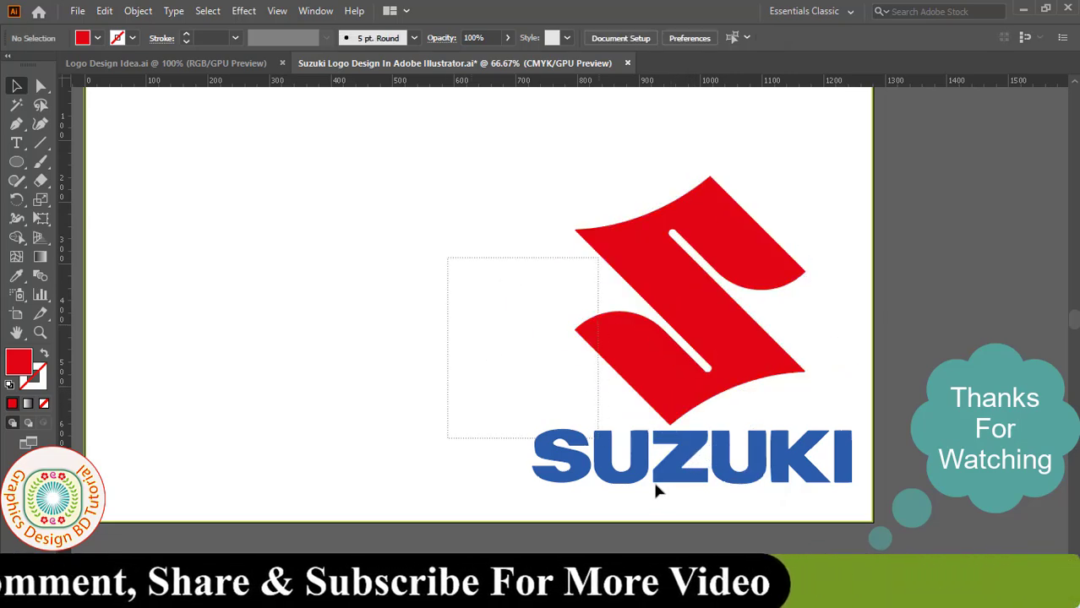
Step: Group the red S and the SUZUKI text into one logo
mouse_move(775, 534)
mouse_down()
mouse_move(744, 491)
mouse_move(478, 423)
mouse_up()
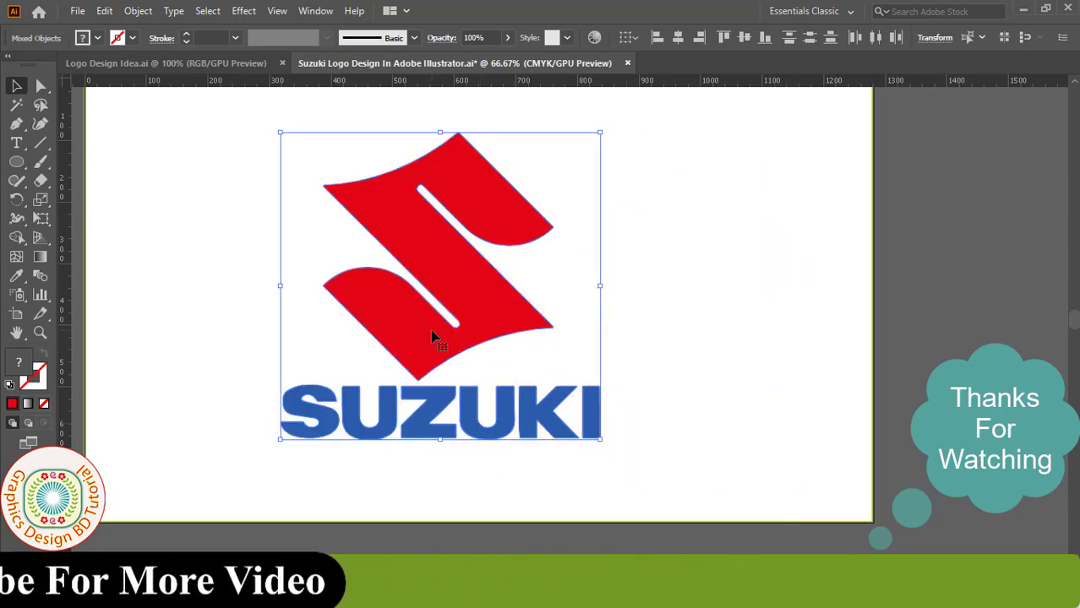
right_click(430, 333)
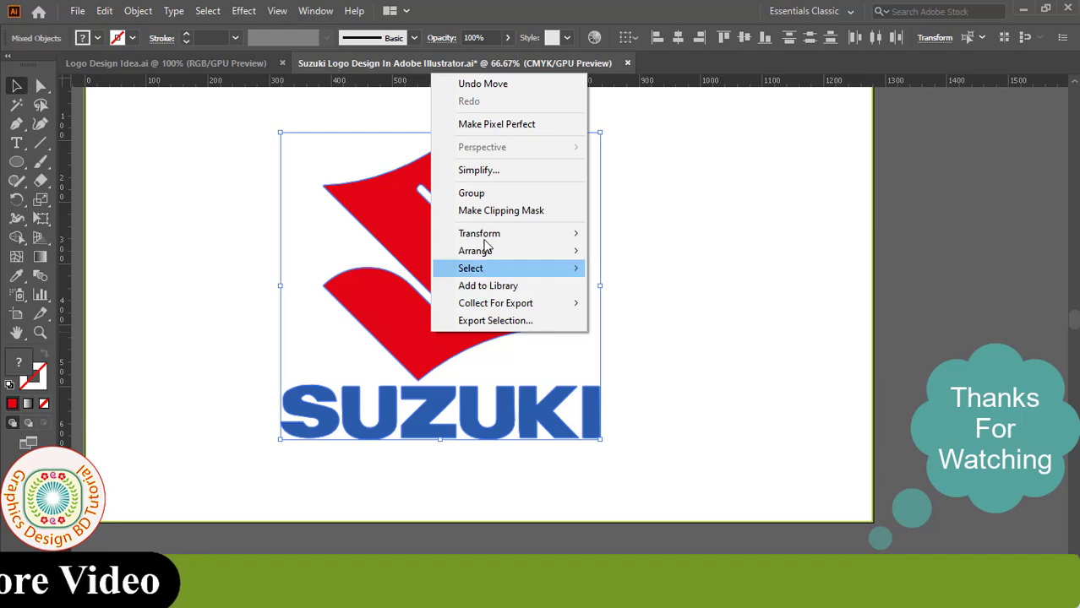
click(494, 201)
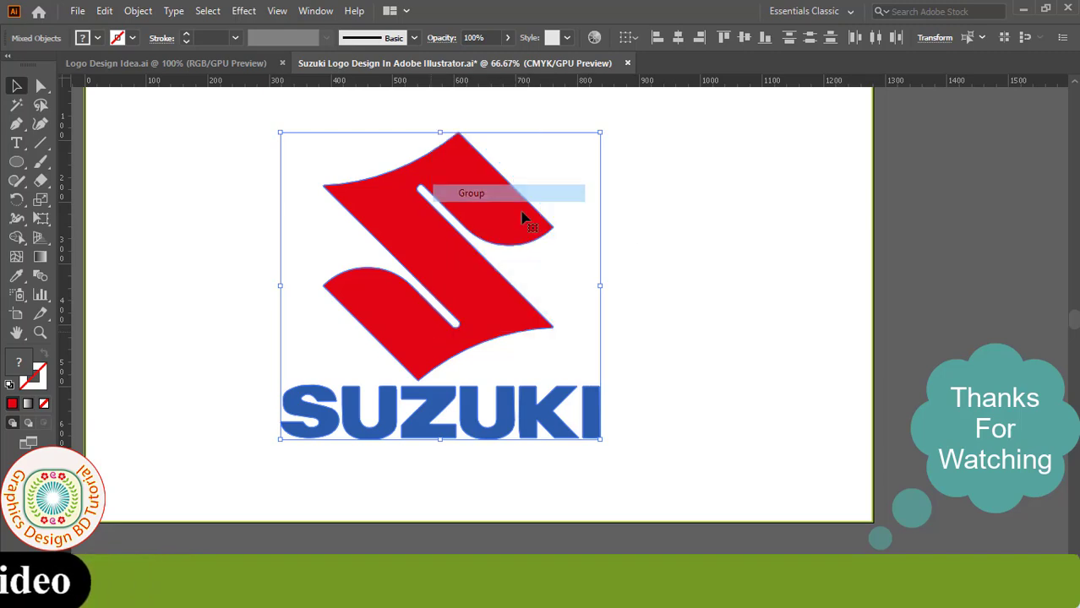
click(722, 238)
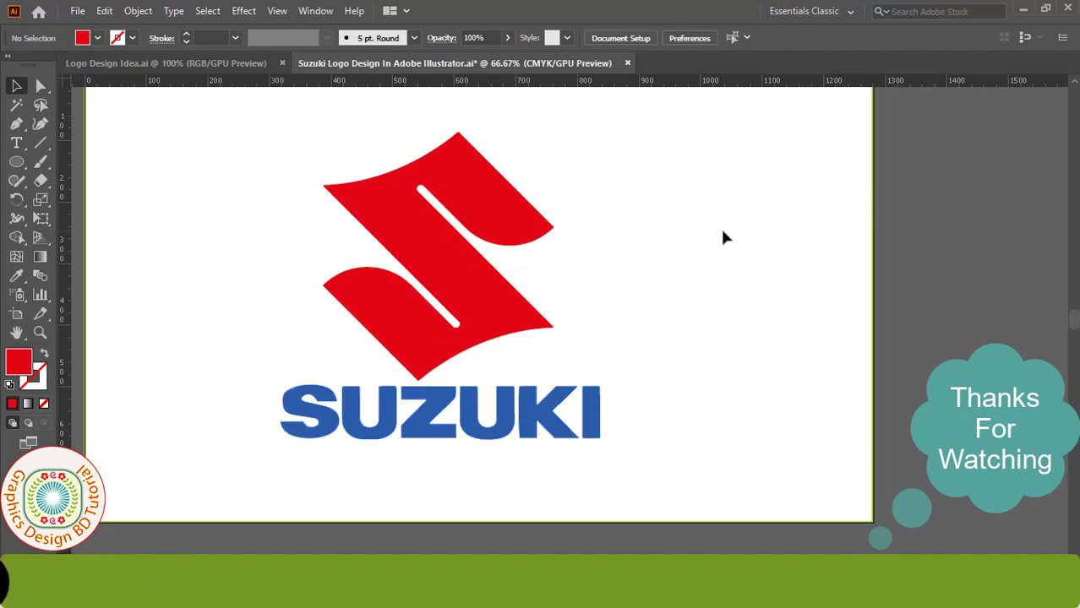